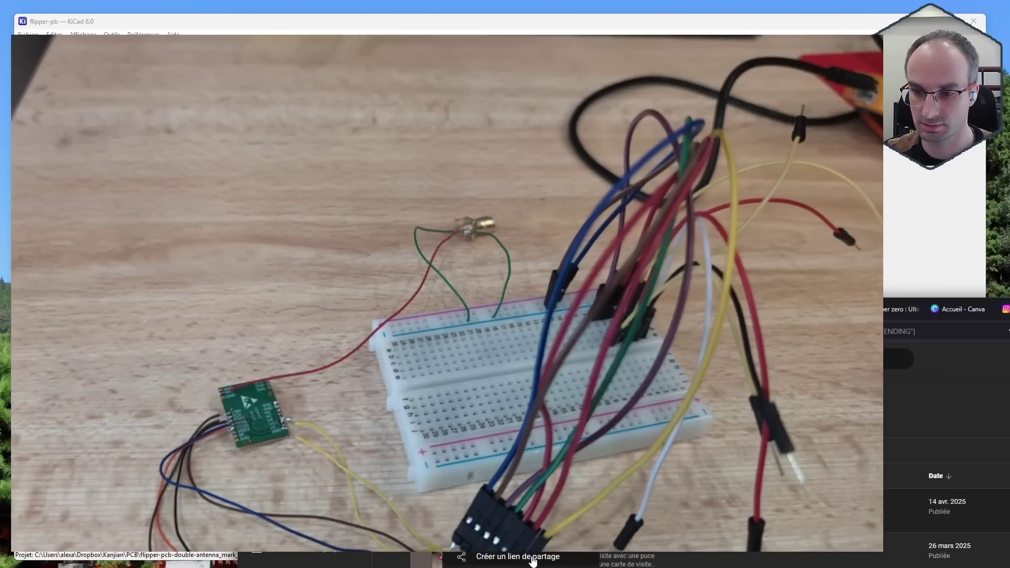
# Step: Open the CC1101 module test Short through its share link in a new browser tab and play it
pyautogui.click(533, 560)
pyautogui.hotkey('ctrl', 't')
pyautogui.hotkey('ctrl', 'v')
pyautogui.press('Return')
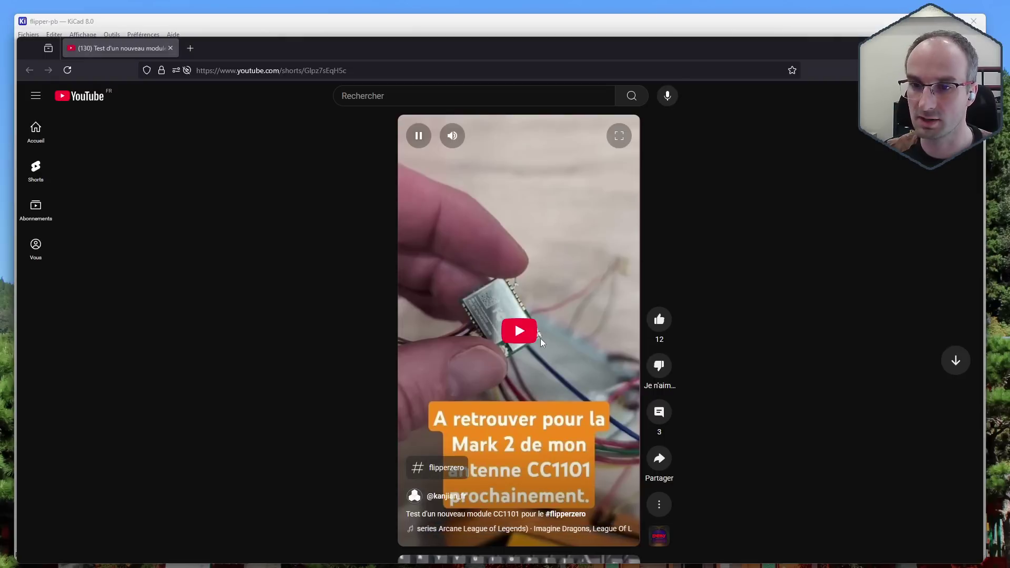
pyautogui.click(541, 338)
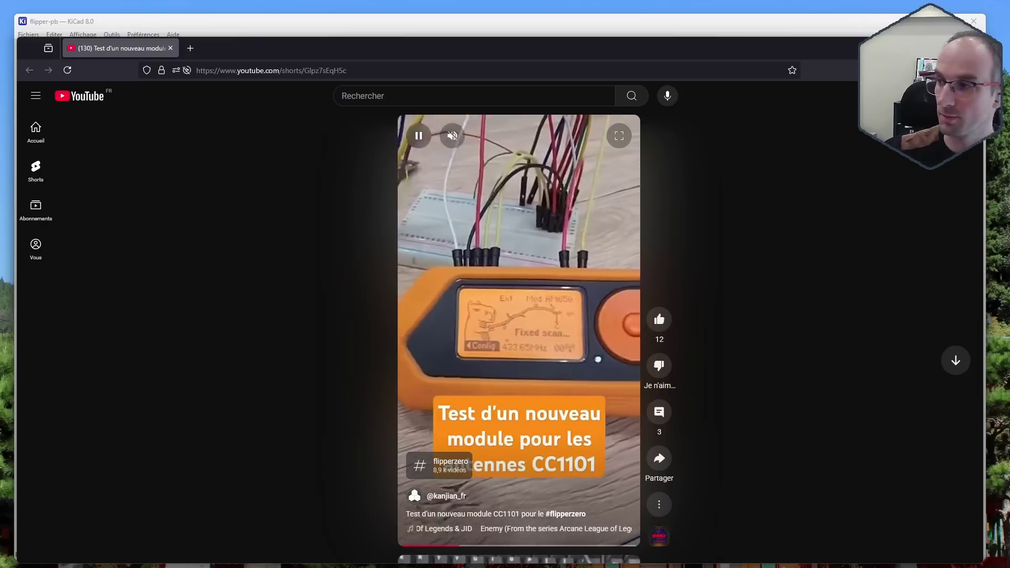
# Step: Switch to KiCad, open the flipper-pb.kicad_sch schematic, and reposition and narrow its editor window over the project window
pyautogui.hotkey('alt', 'Tab')
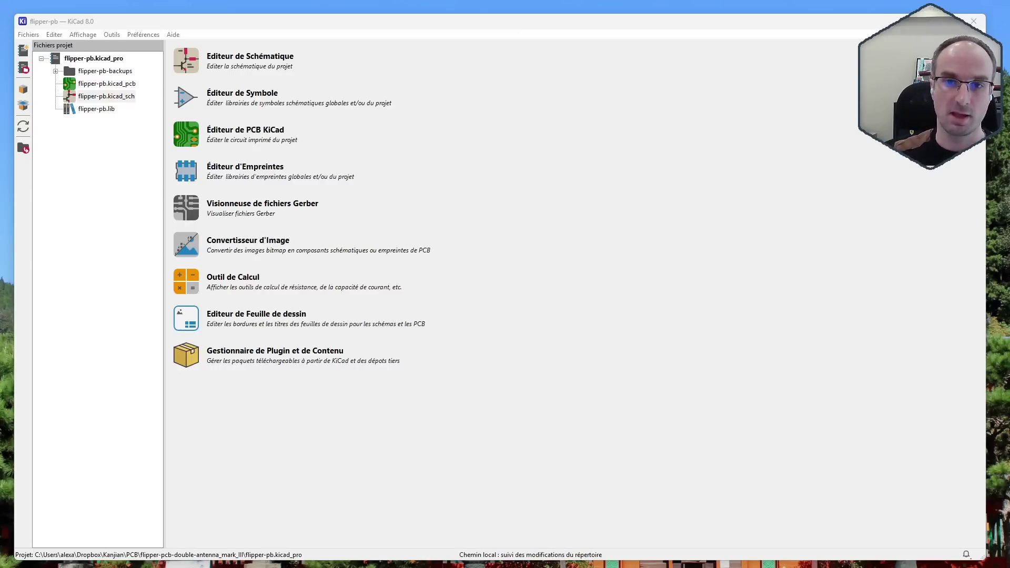
pyautogui.click(432, 36)
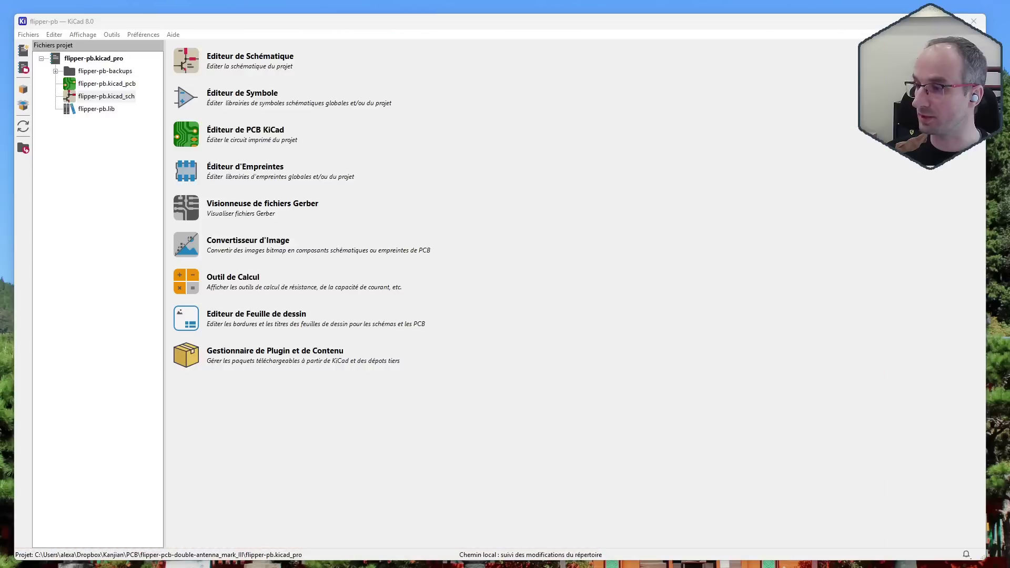
pyautogui.click(92, 97)
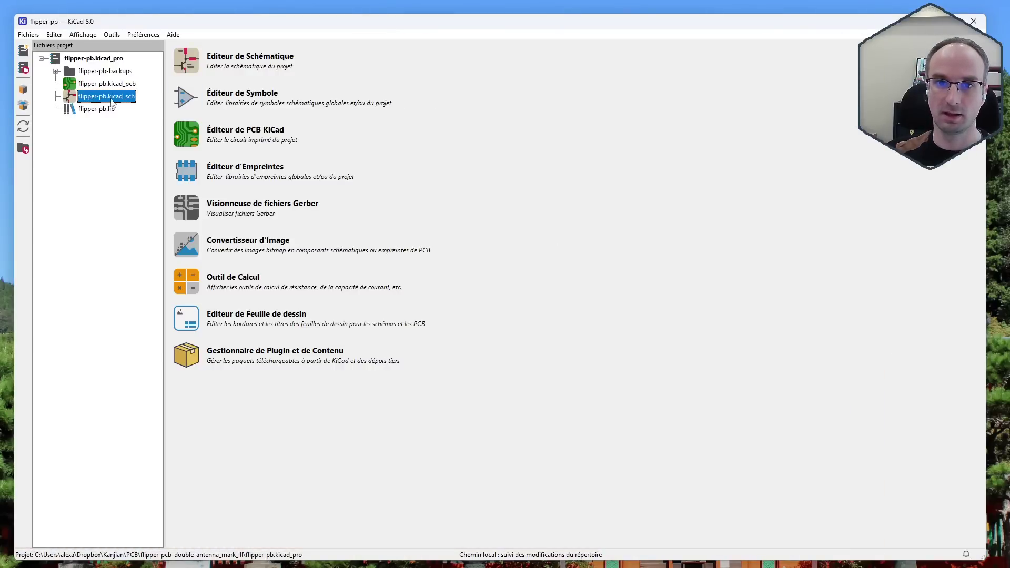
pyautogui.doubleClick(108, 96)
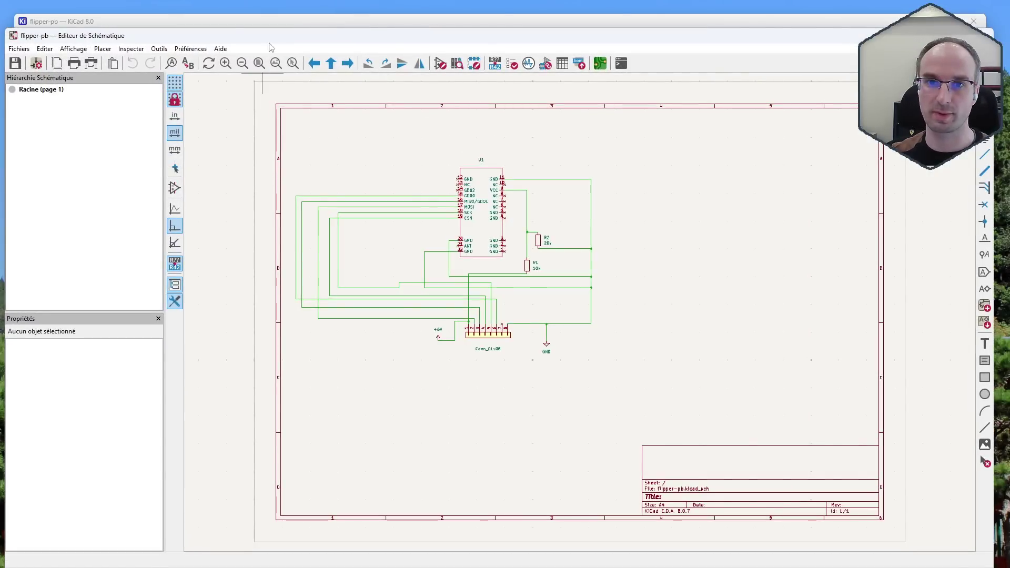
pyautogui.moveTo(271, 42)
pyautogui.mouseDown()
pyautogui.moveTo(294, 37)
pyautogui.moveTo(281, 32)
pyautogui.mouseUp()
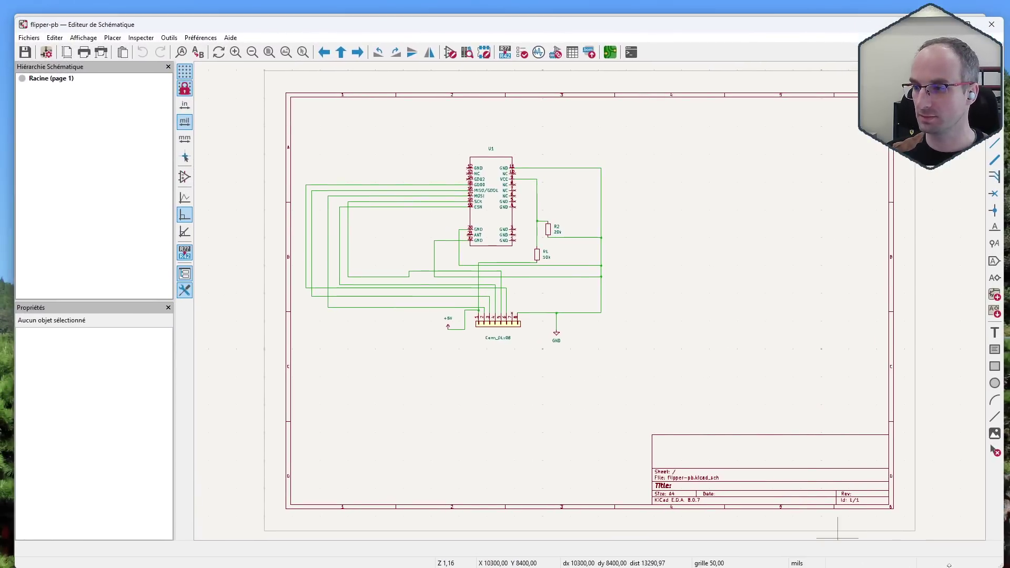
pyautogui.moveTo(1000, 565); pyautogui.dragTo(854, 552)
# Step: Examine the wiring between module U1, resistors R1 and R2, and the eight-pin connector in the schematic
pyautogui.scroll(3, 522, 288)
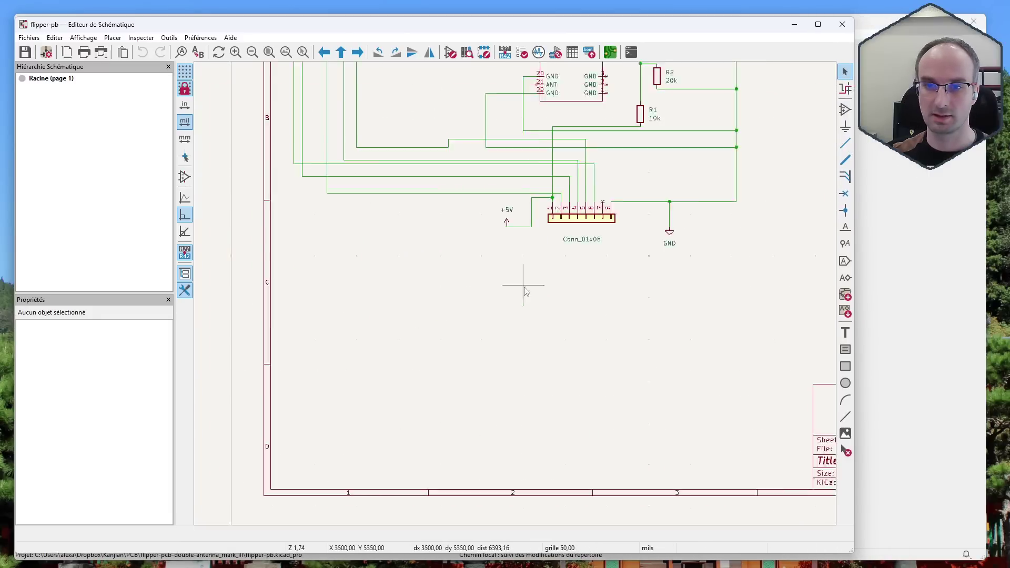
pyautogui.scroll(10, 580, 249)
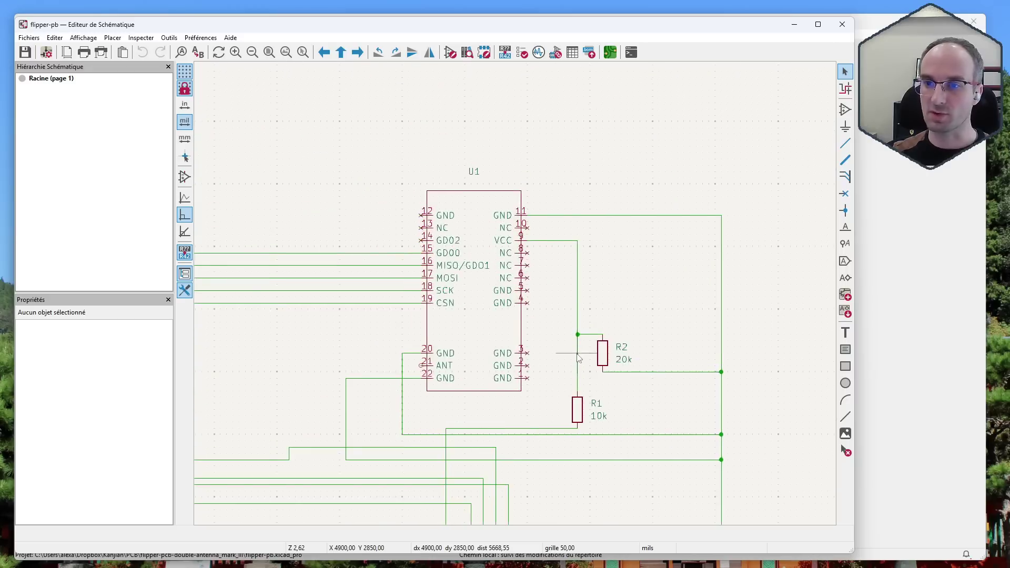
pyautogui.scroll(2, 548, 248)
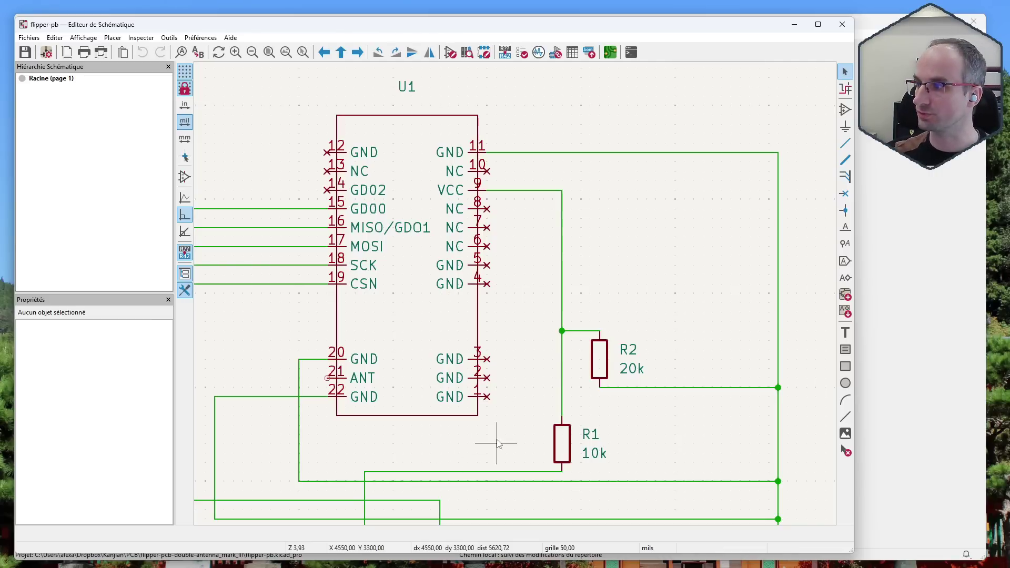
pyautogui.scroll(-6, 506, 442)
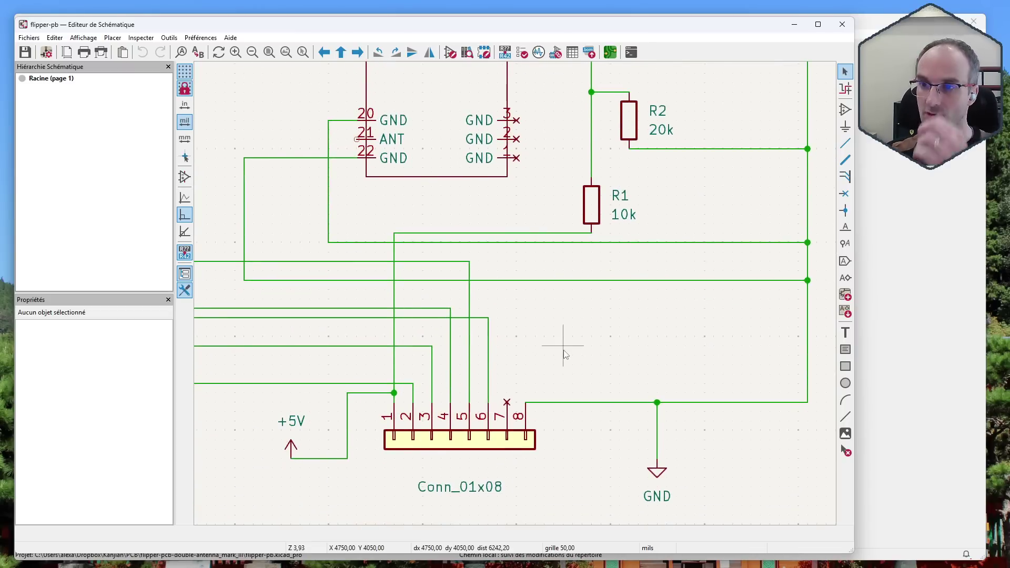
pyautogui.scroll(5, 582, 365)
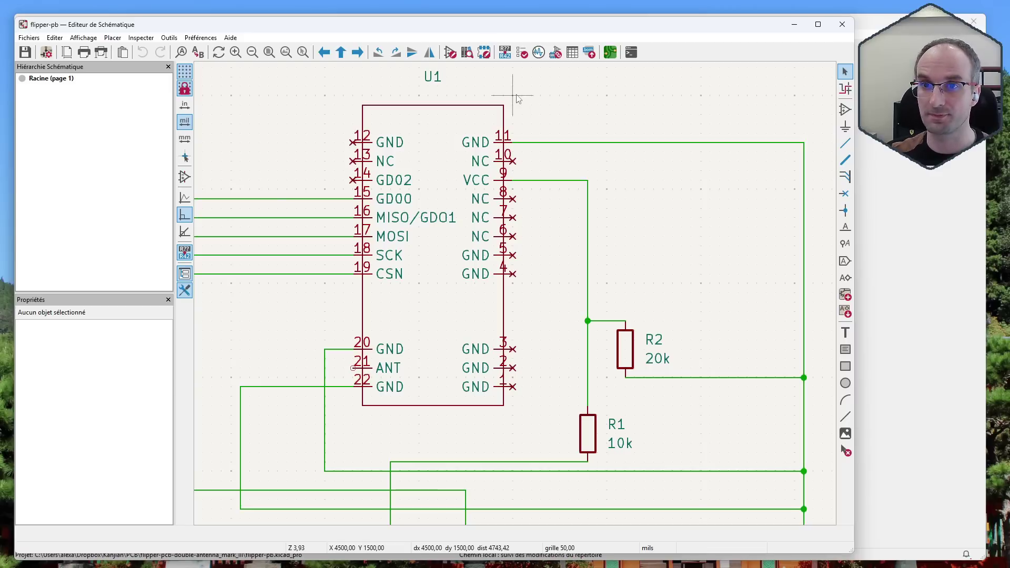
# Step: Open the symbol editor, filter the libraries by "kanji" and load the E07-900M10S symbol from Kanjian_Library
pyautogui.click(452, 53)
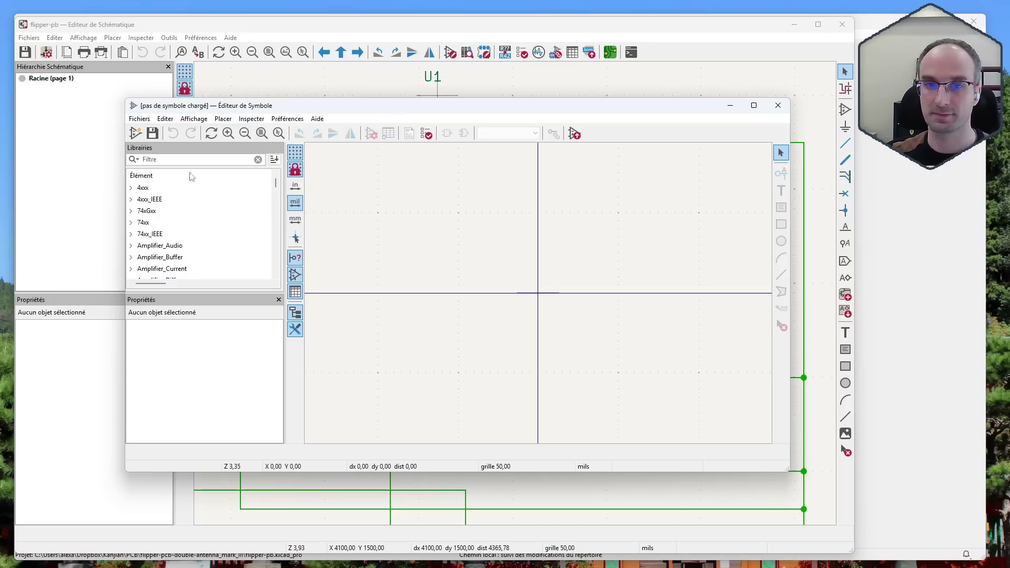
pyautogui.click(171, 158)
pyautogui.write('kanji')
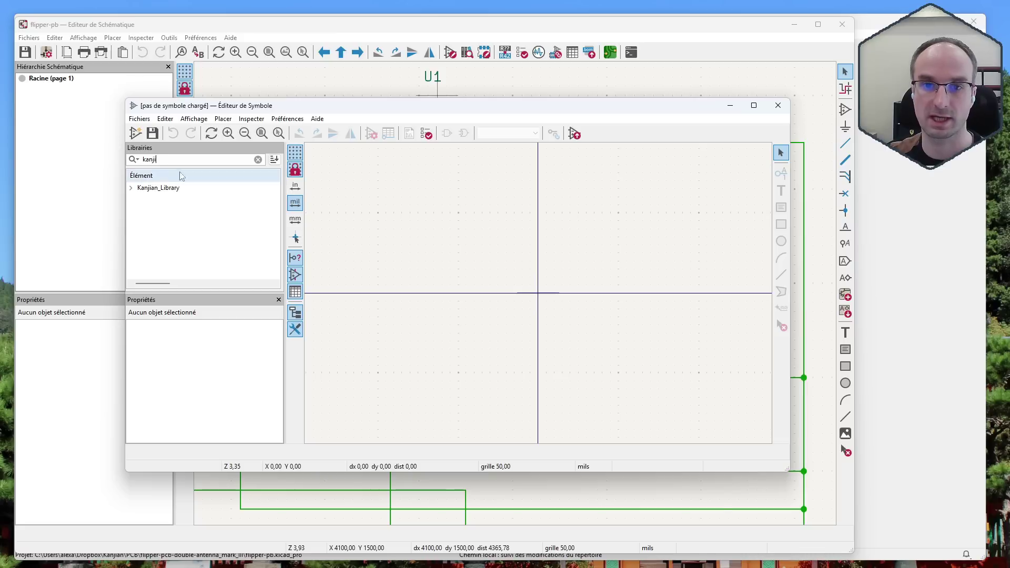
pyautogui.doubleClick(157, 188)
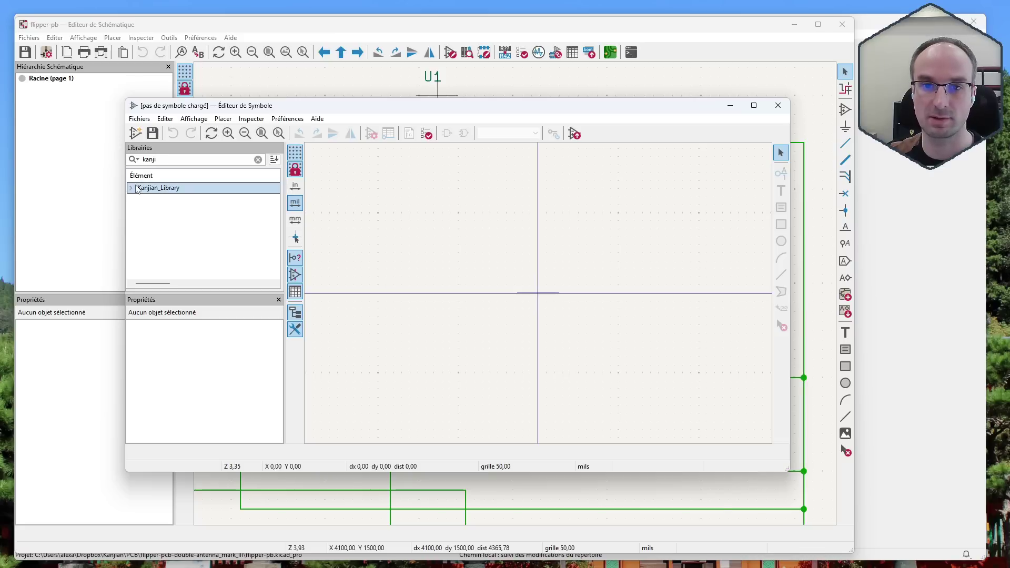
pyautogui.doubleClick(166, 200)
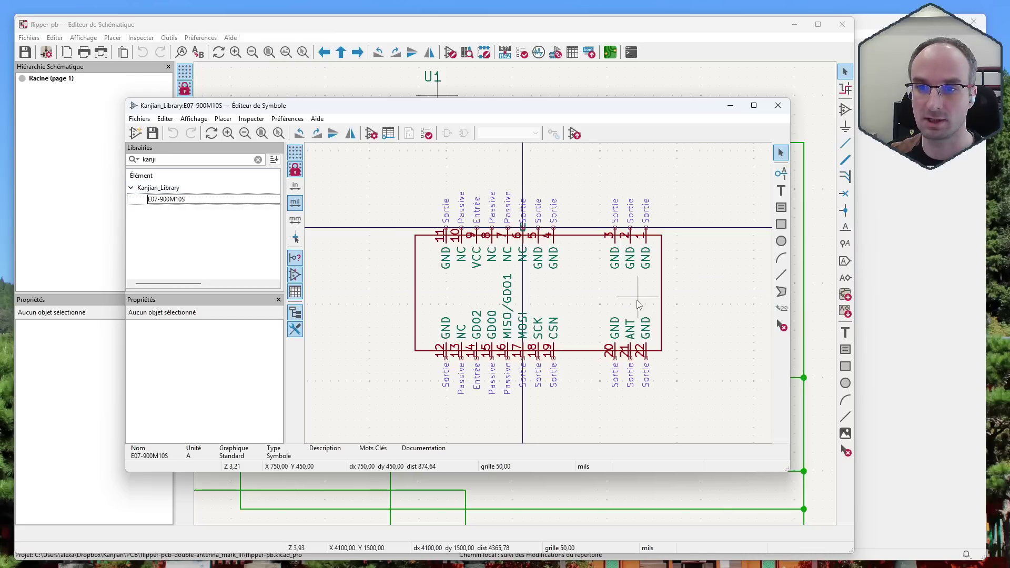
pyautogui.click(782, 230)
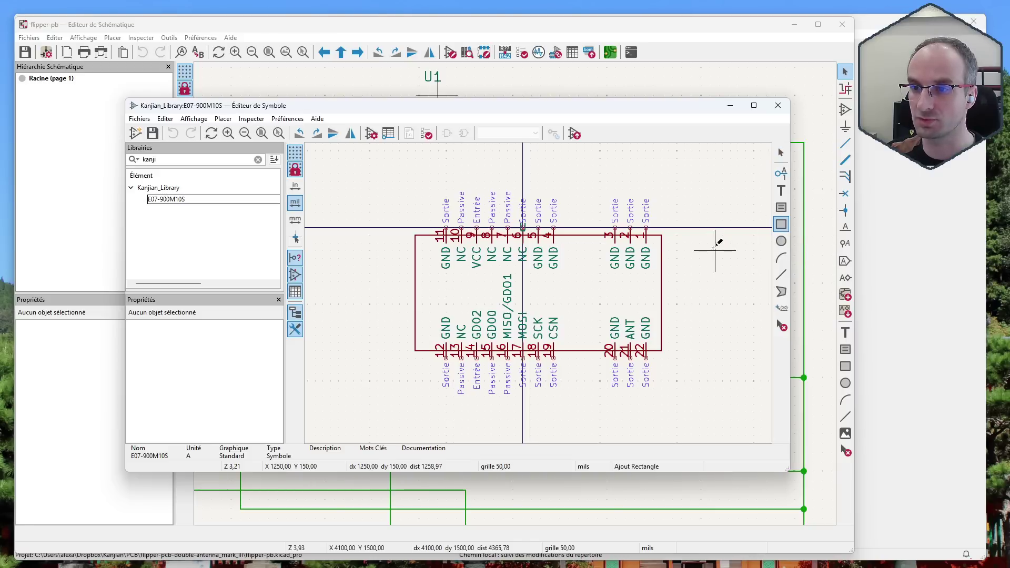
pyautogui.moveTo(718, 251); pyautogui.dragTo(674, 195)
pyautogui.click(674, 195)
pyautogui.rightClick(674, 195)
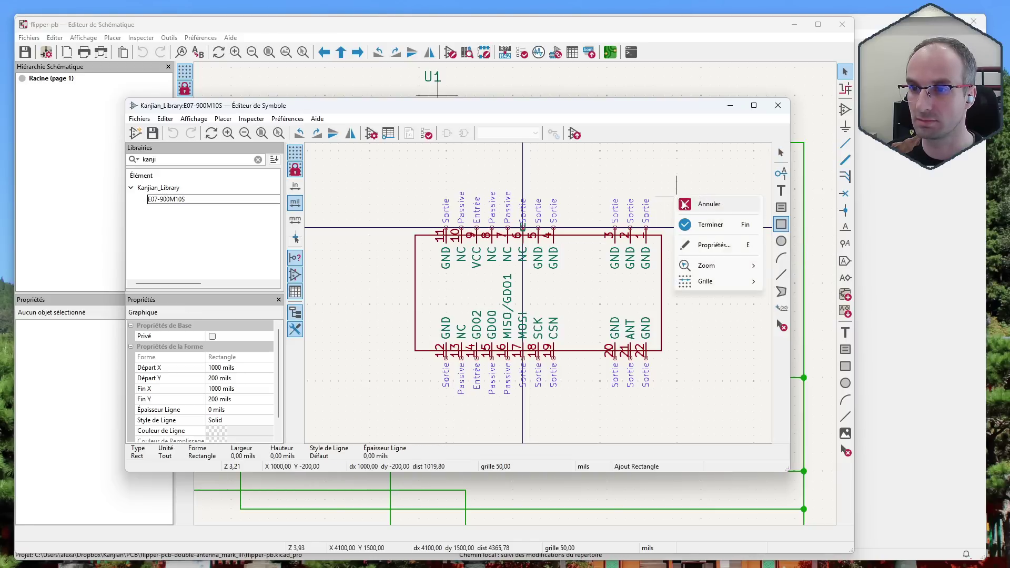
pyautogui.click(697, 225)
pyautogui.click(686, 188)
pyautogui.hotkey('ctrl', 'z')
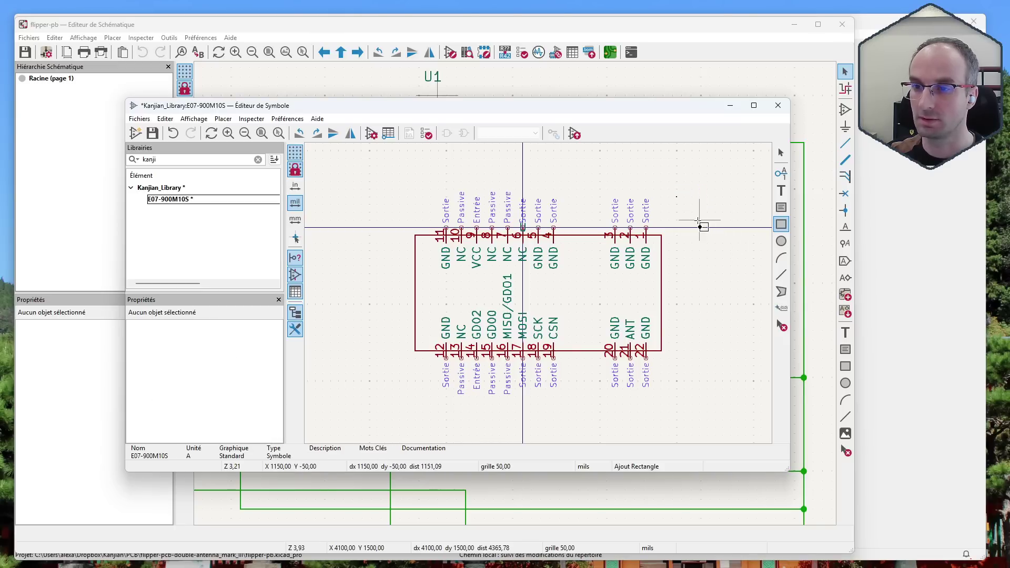
pyautogui.press('e')
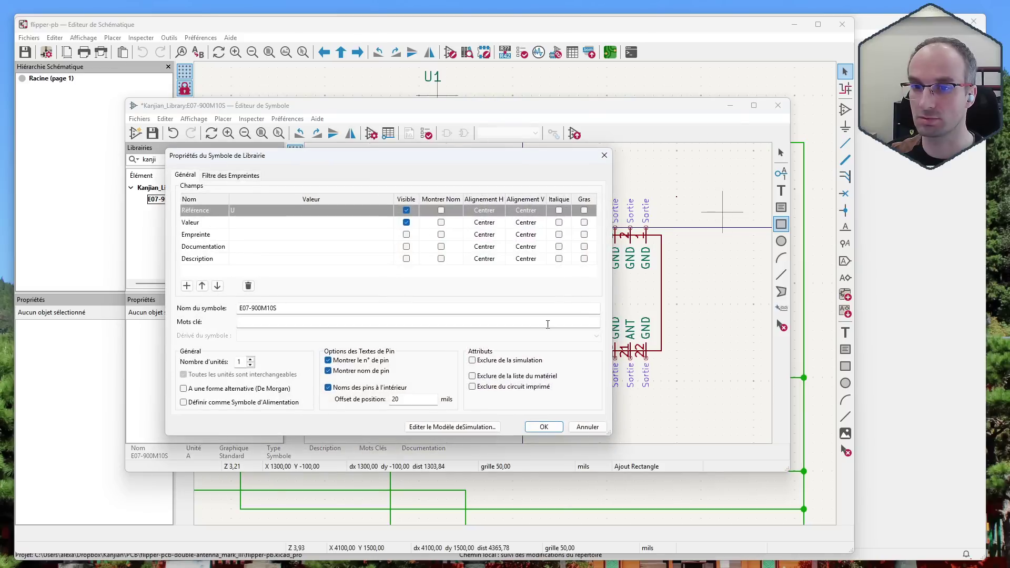
pyautogui.click(597, 425)
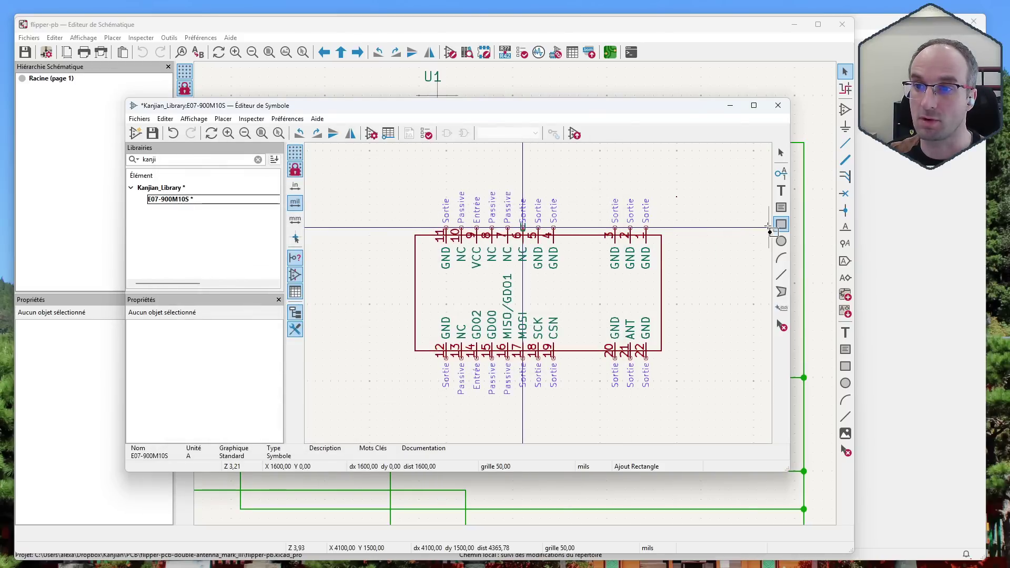
pyautogui.click(675, 197)
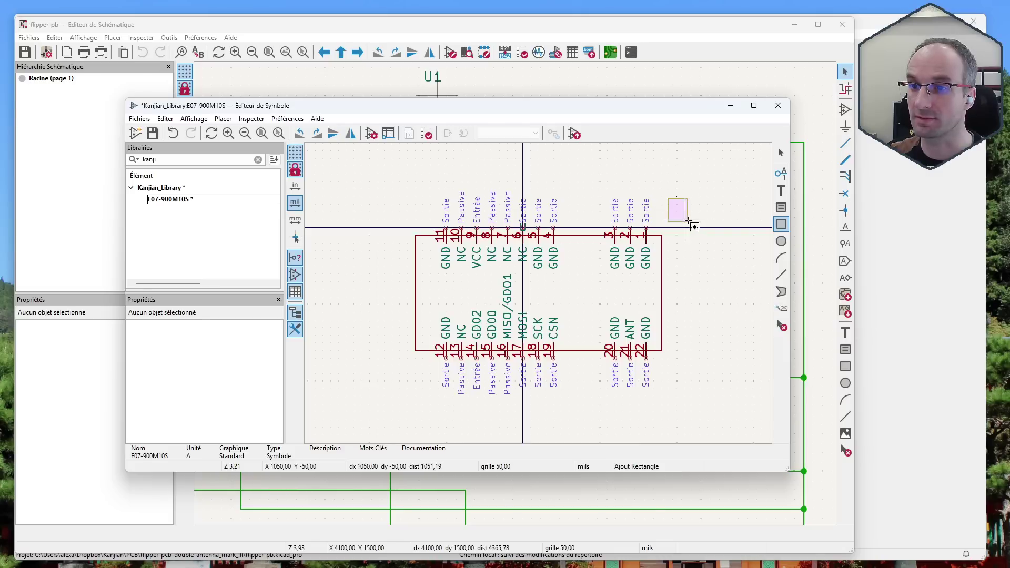
pyautogui.press('Escape')
# Step: Draw a trial rectangle about 350 by 950 mils beside the right end of the symbol body and delete it
pyautogui.click(692, 212)
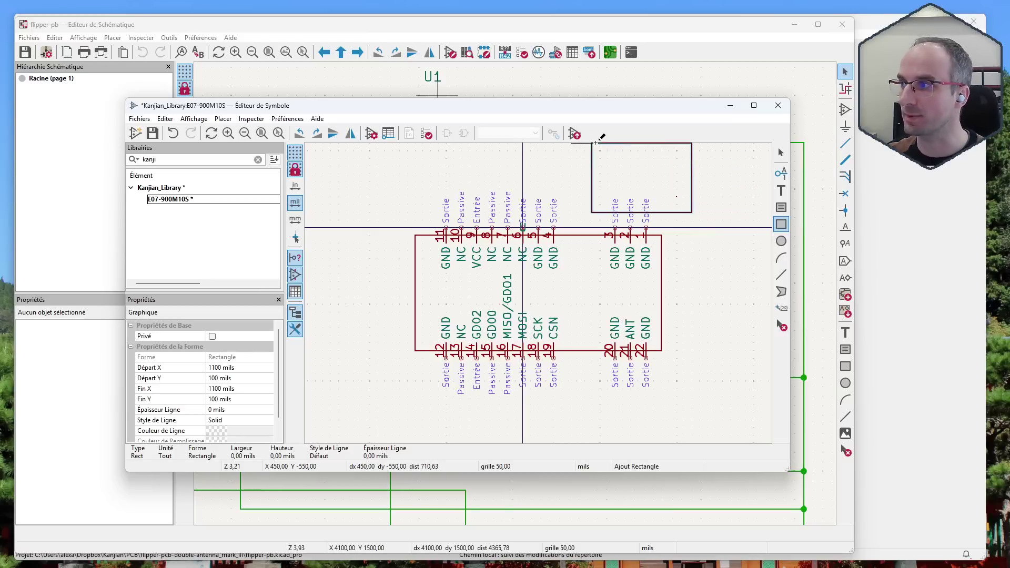
pyautogui.click(745, 358)
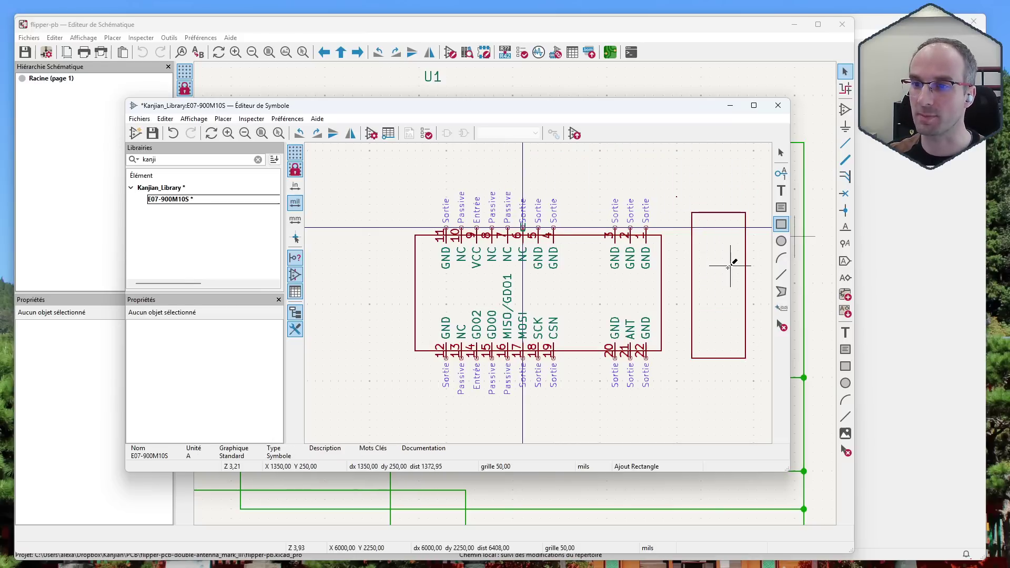
pyautogui.click(780, 152)
pyautogui.click(718, 213)
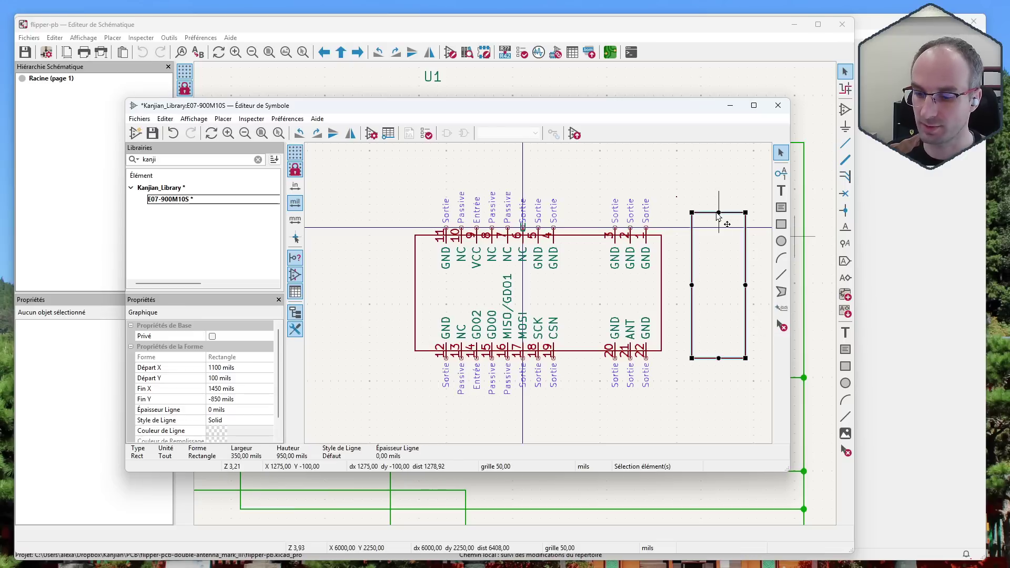
pyautogui.press('Delete')
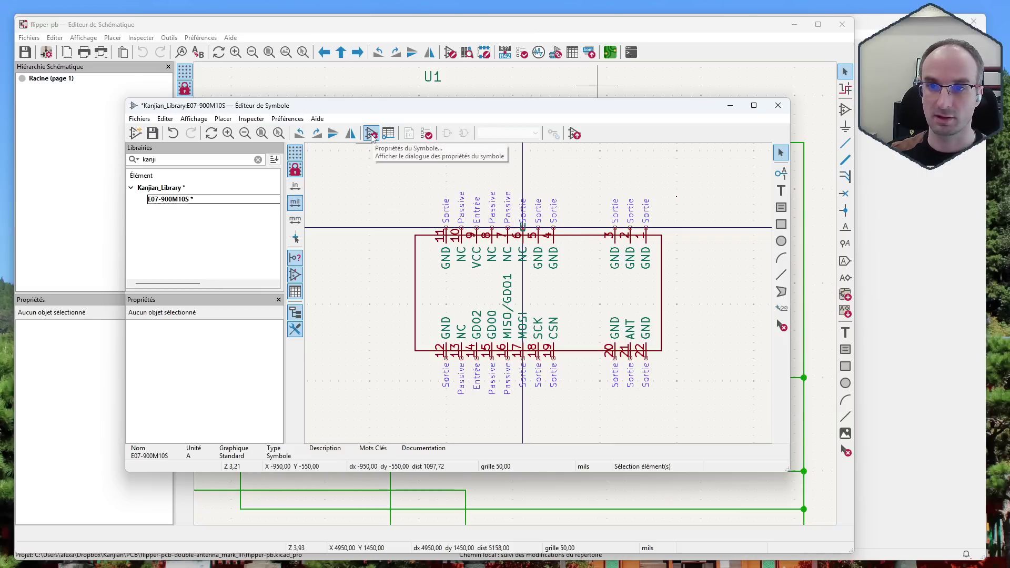
# Step: Place a trial pin named GND, number 23, electrical type Power output, on the symbol body's right edge and undo it
pyautogui.click(780, 175)
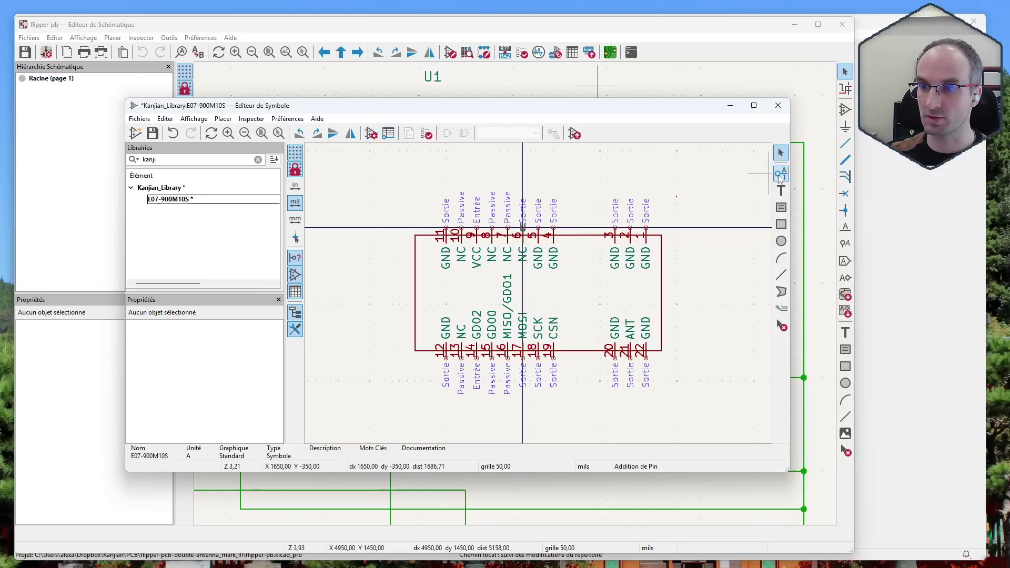
pyautogui.click(771, 175)
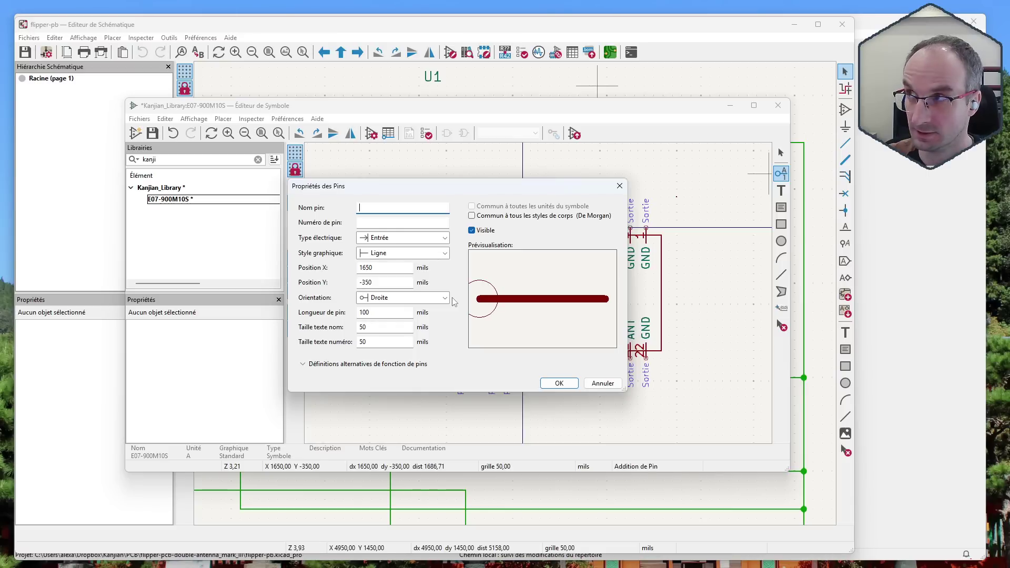
pyautogui.write('GND')
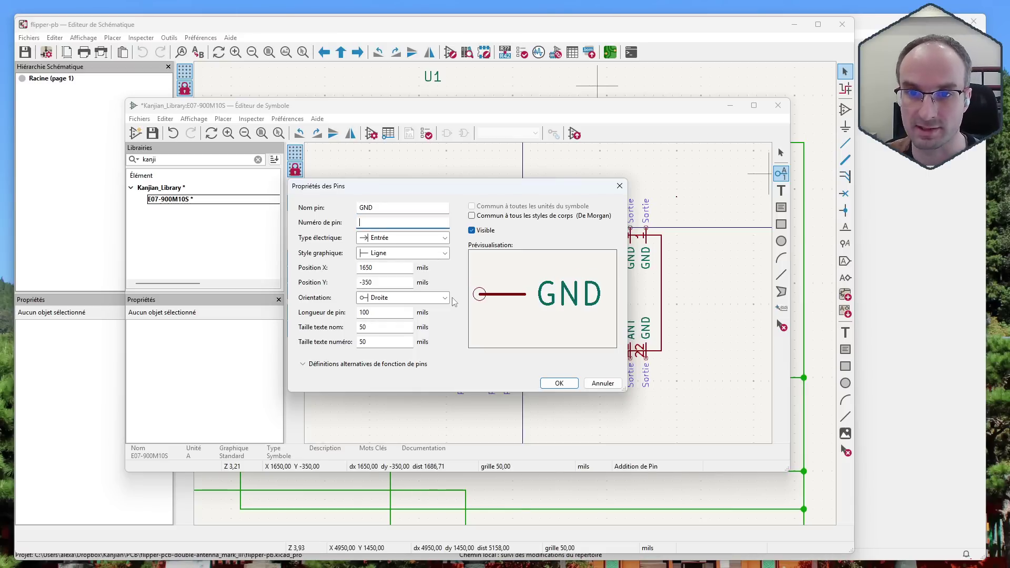
pyautogui.write('23')
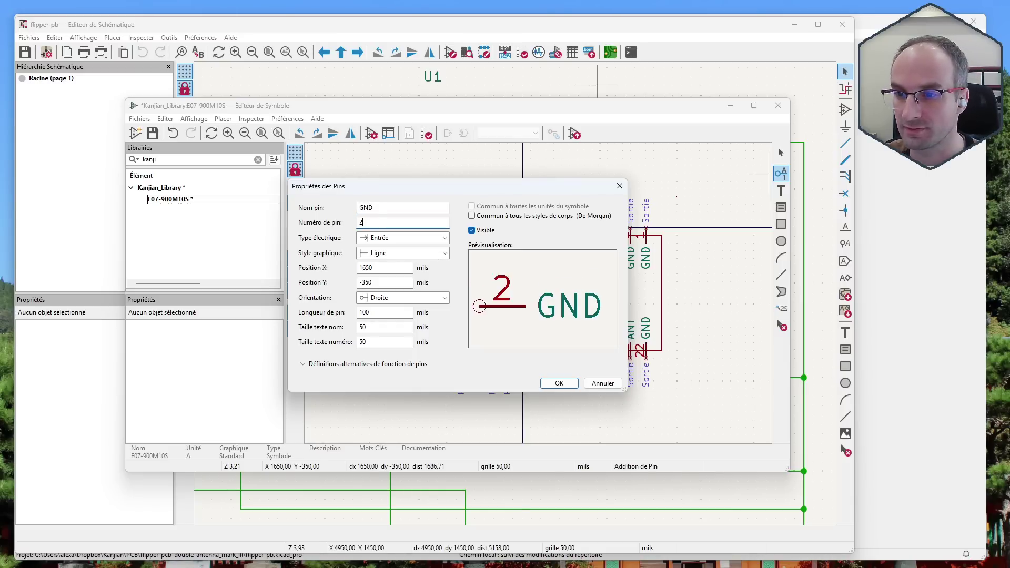
pyautogui.click(413, 239)
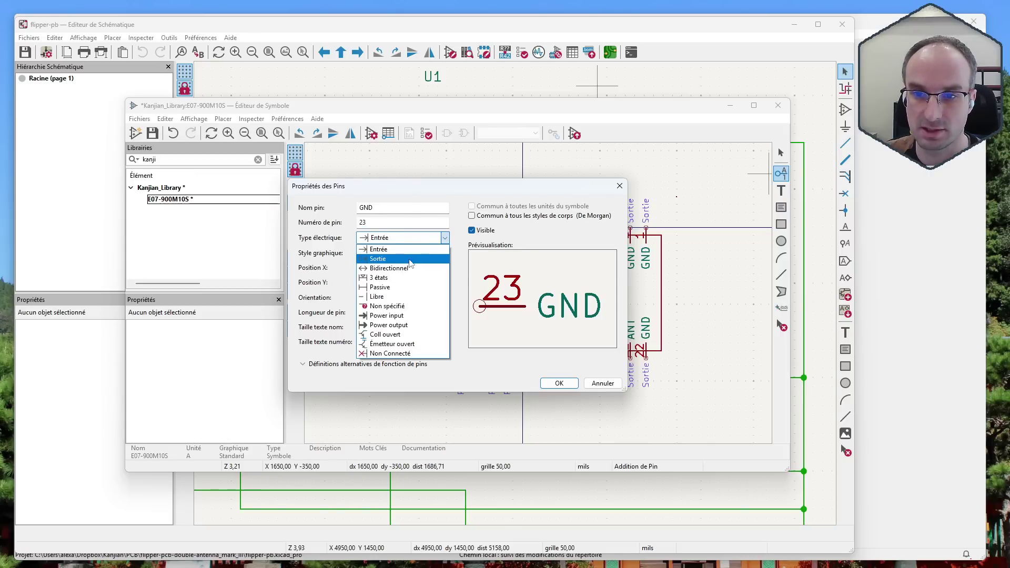
pyautogui.click(405, 325)
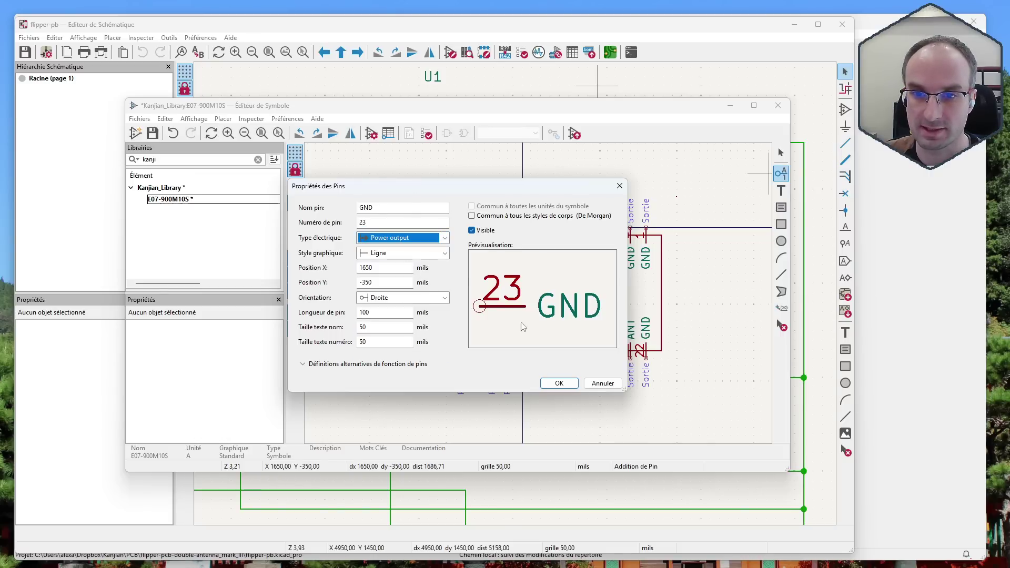
pyautogui.click(557, 383)
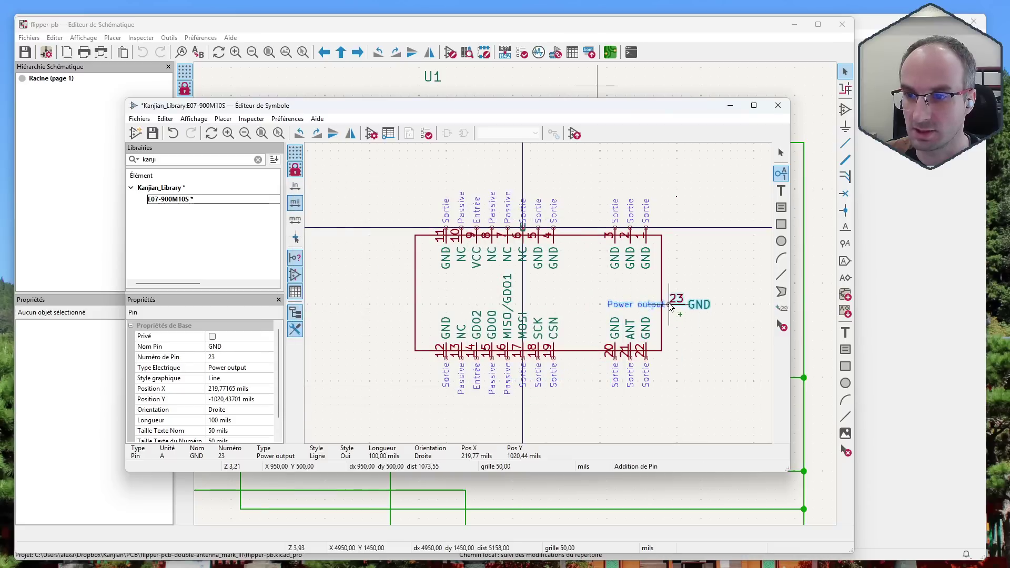
pyautogui.click(663, 300)
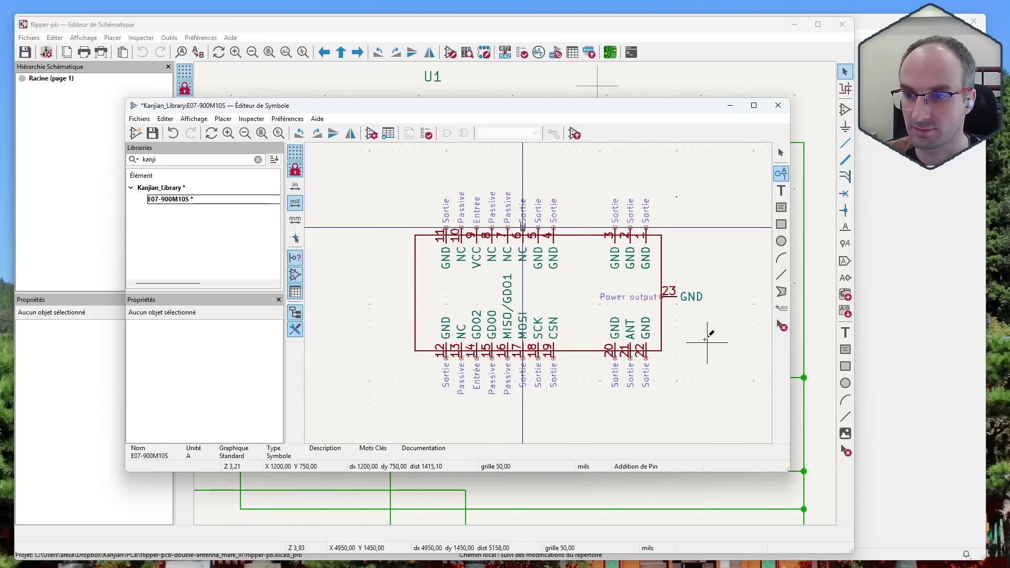
pyautogui.press('Escape')
pyautogui.hotkey('ctrl', 'z')
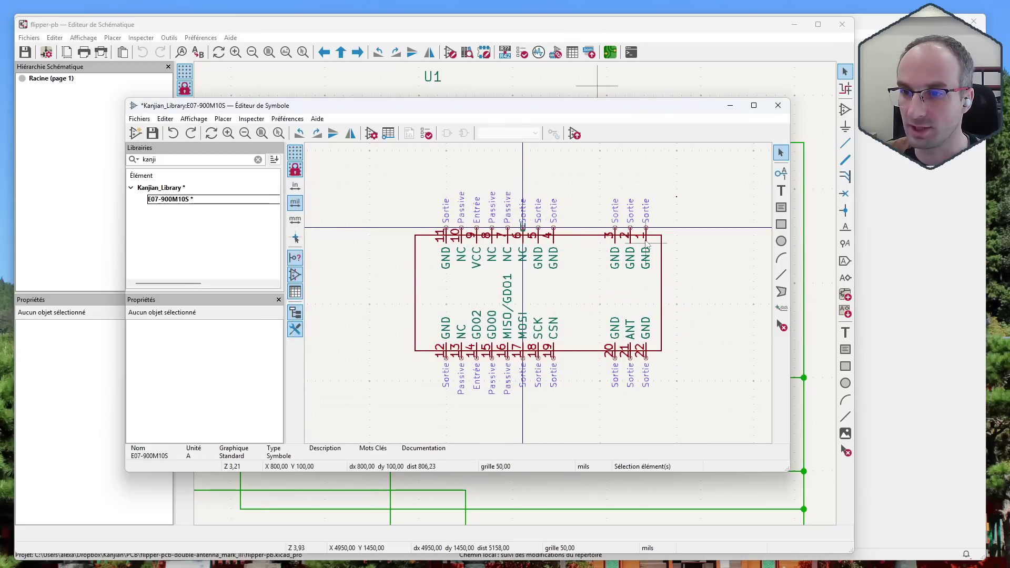
# Step: Set the electrical type of the symbol's GND pins 3 and 2 to Power output
pyautogui.click(617, 231)
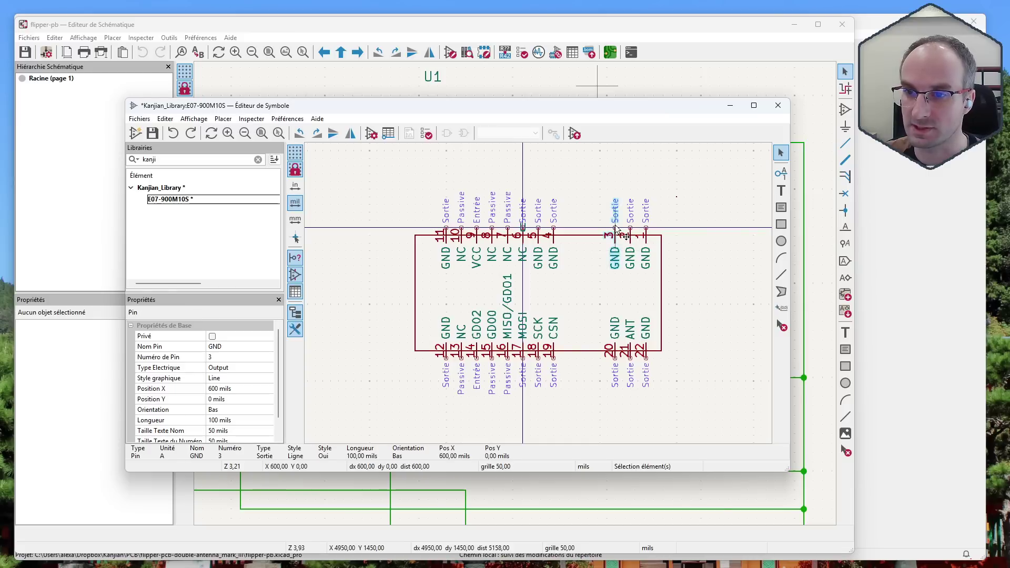
pyautogui.click(221, 368)
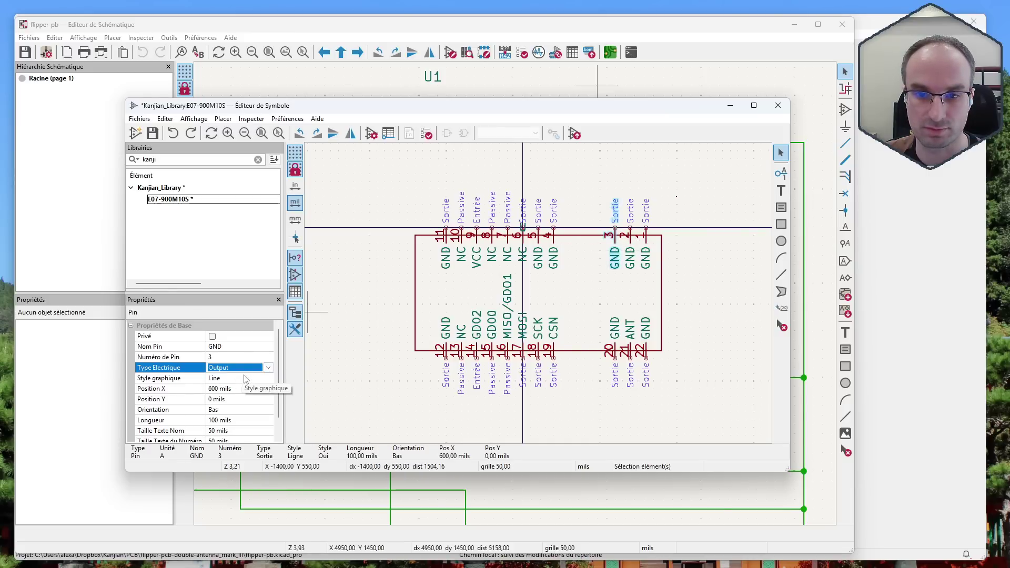
pyautogui.click(267, 367)
pyautogui.click(242, 467)
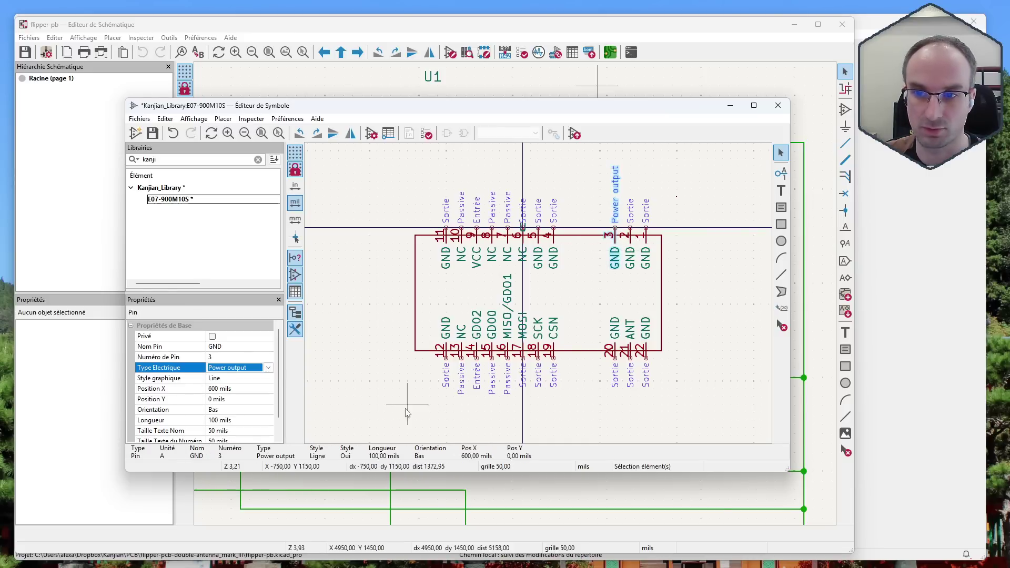
pyautogui.doubleClick(629, 239)
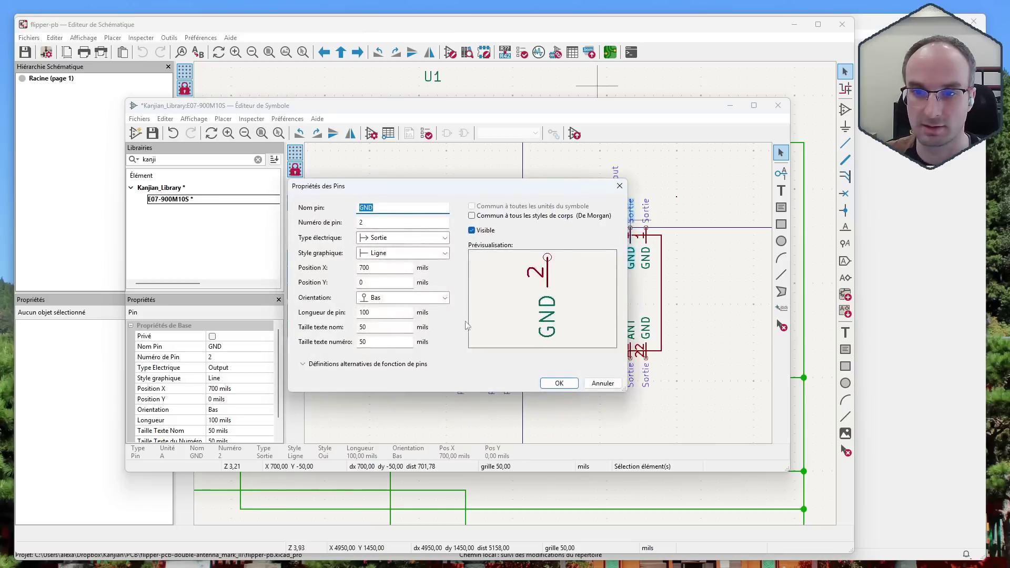
pyautogui.click(415, 240)
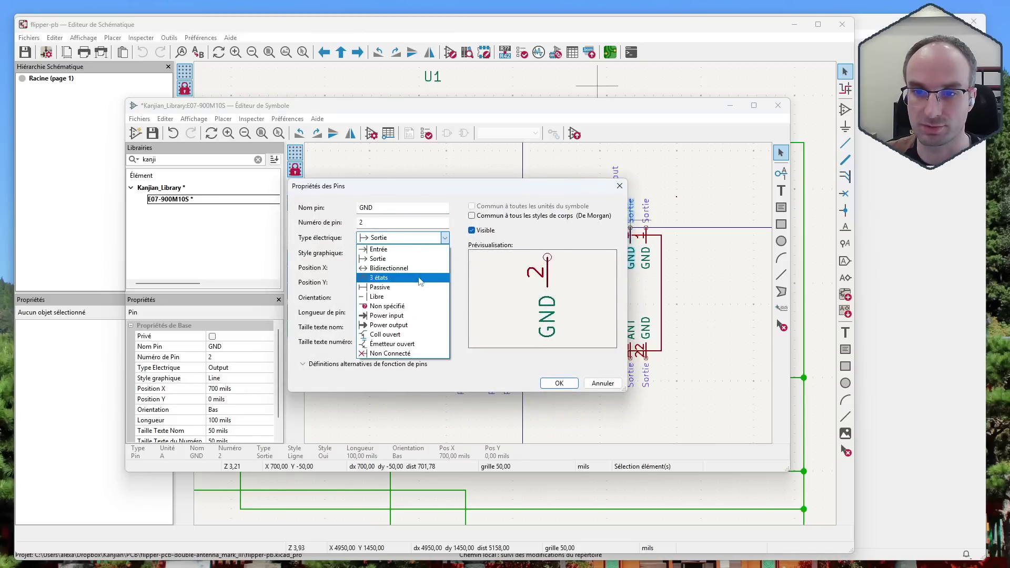
pyautogui.click(415, 325)
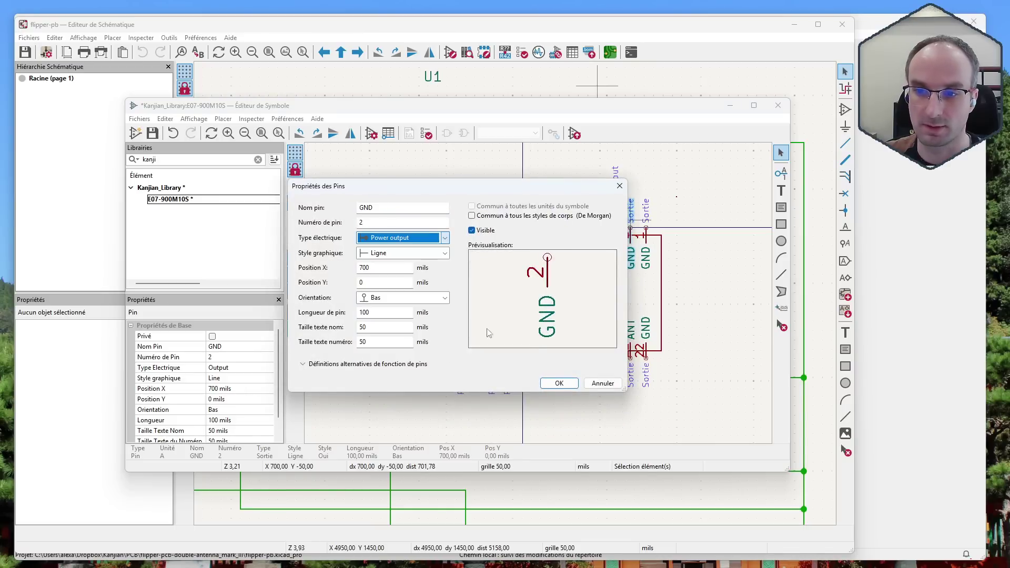
pyautogui.click(559, 382)
pyautogui.click(734, 240)
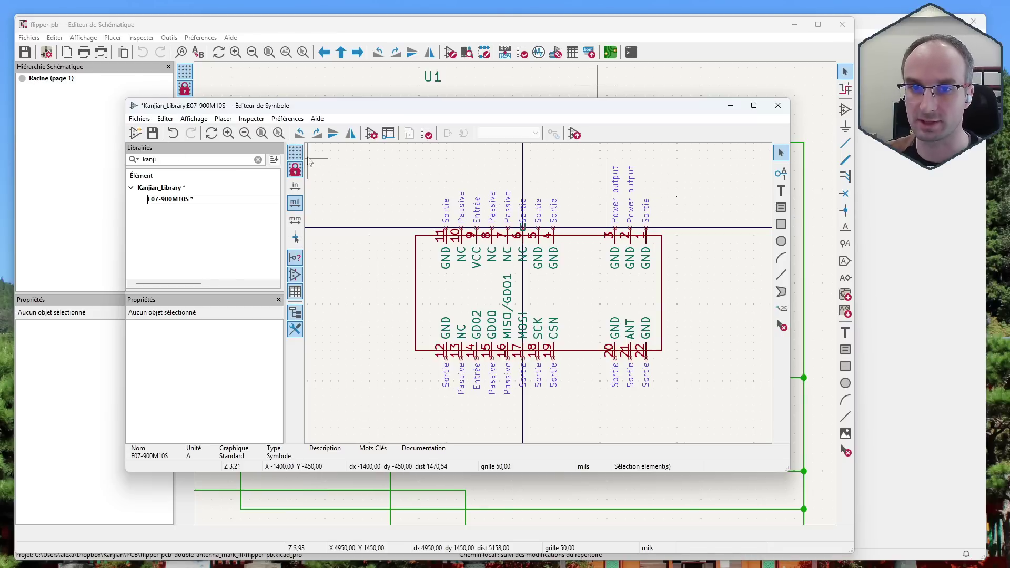
# Step: Close the symbol editor and discard the changes made to Kanjian_Library
pyautogui.click(777, 105)
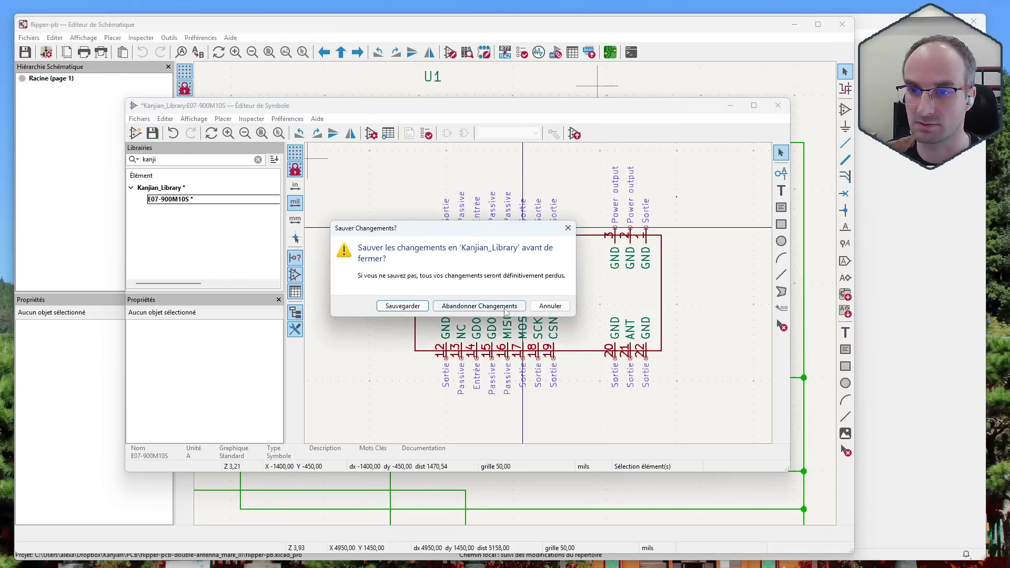
pyautogui.click(475, 301)
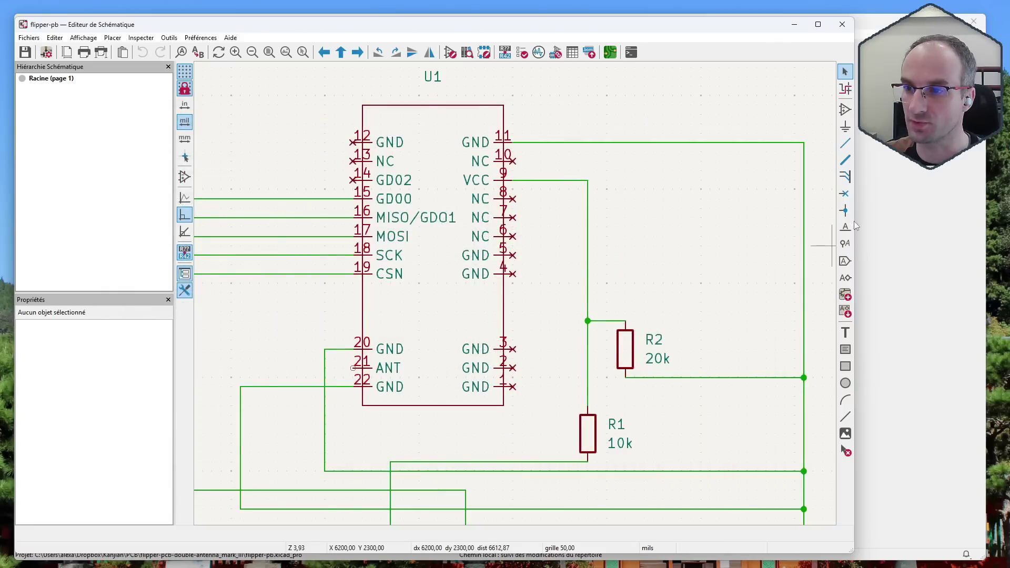
# Step: Search the symbols for "kanjian" and place an E07-900M10S from Kanjian_Library beside the existing circuit at X 7000, Y 1500 mils
pyautogui.click(845, 110)
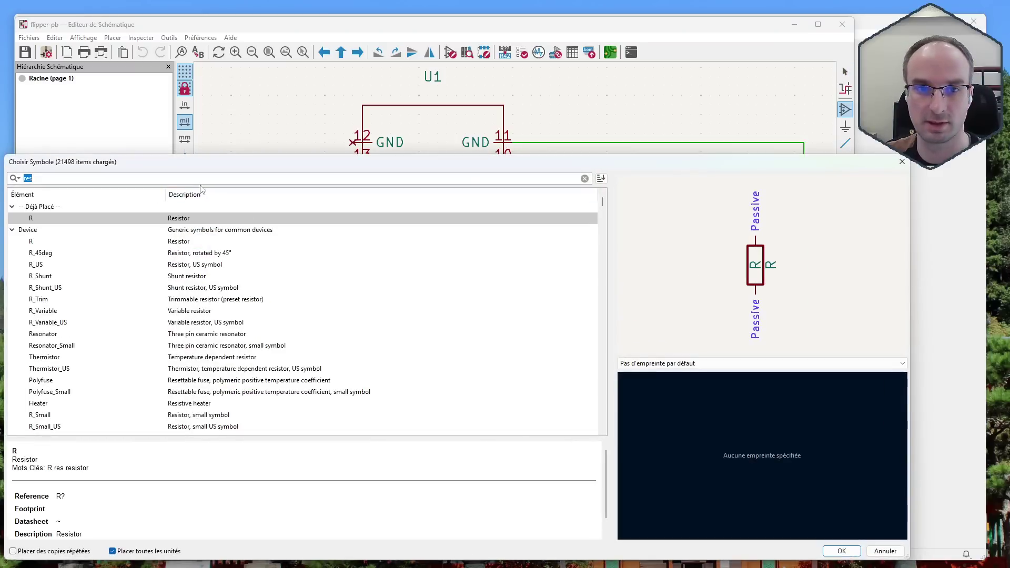
pyautogui.write('kanjian')
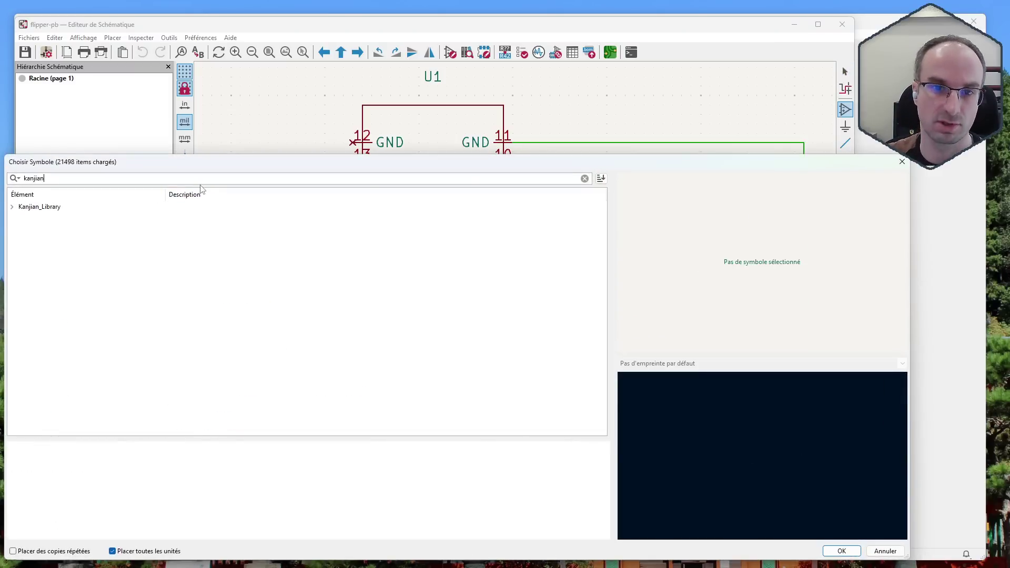
pyautogui.doubleClick(66, 208)
pyautogui.click(47, 218)
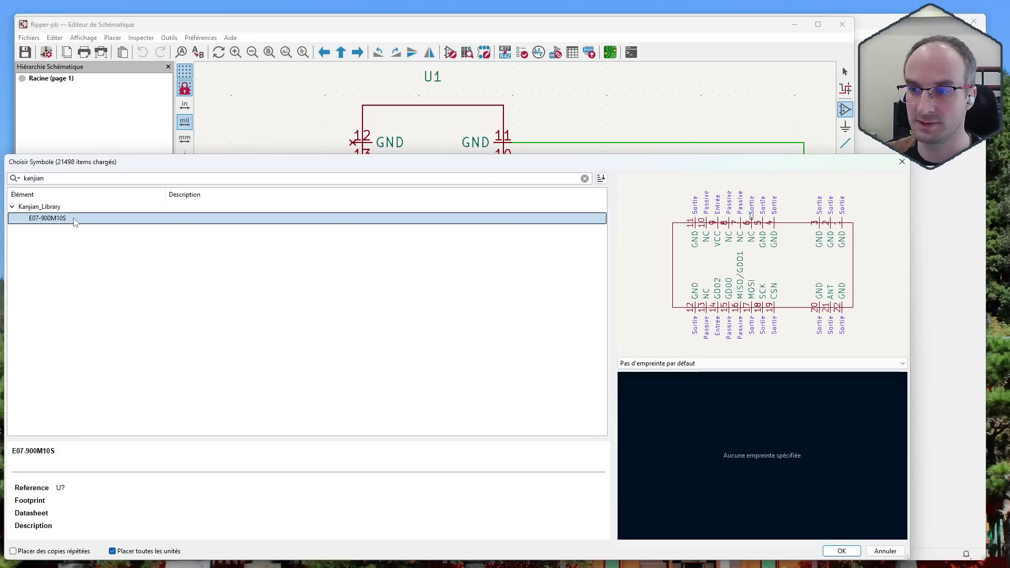
pyautogui.doubleClick(73, 221)
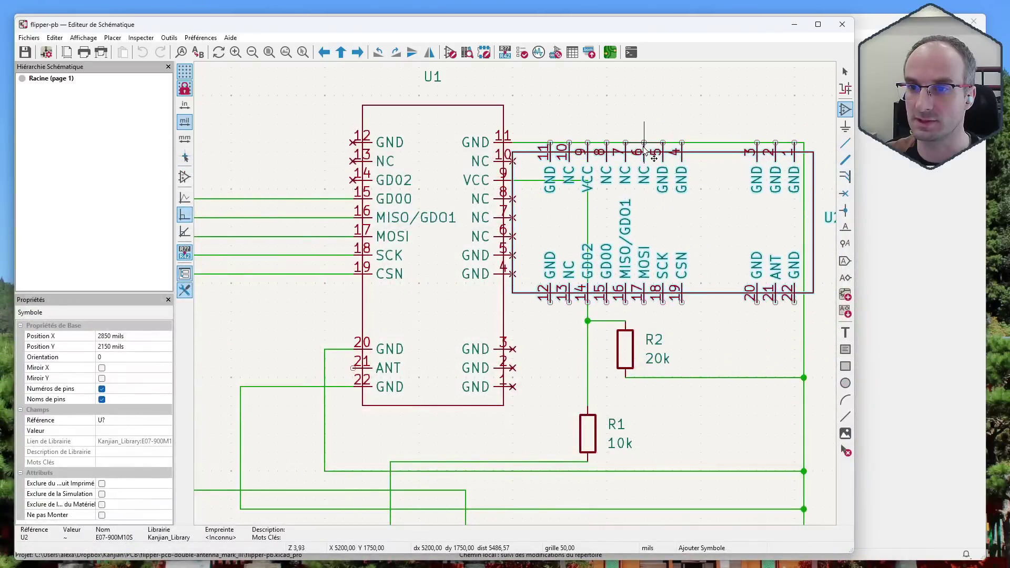
pyautogui.scroll(-5, 652, 158)
pyautogui.click(617, 267)
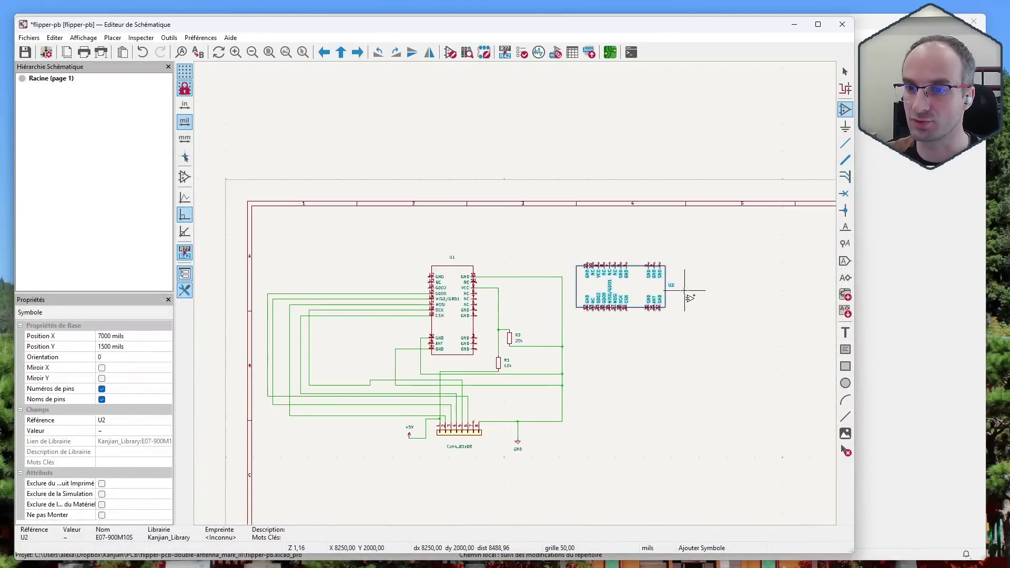
# Step: Rotate the newly placed E07-900M10S symbol to a 270 degree orientation and finish placing symbols
pyautogui.click(398, 55)
pyautogui.click(398, 55)
pyautogui.click(399, 56)
pyautogui.click(400, 57)
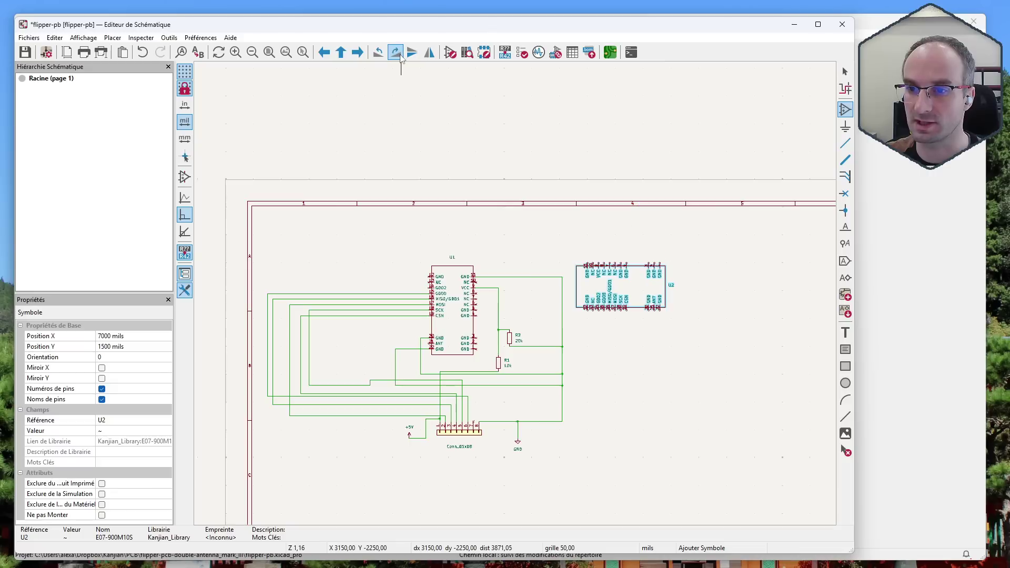
pyautogui.click(400, 56)
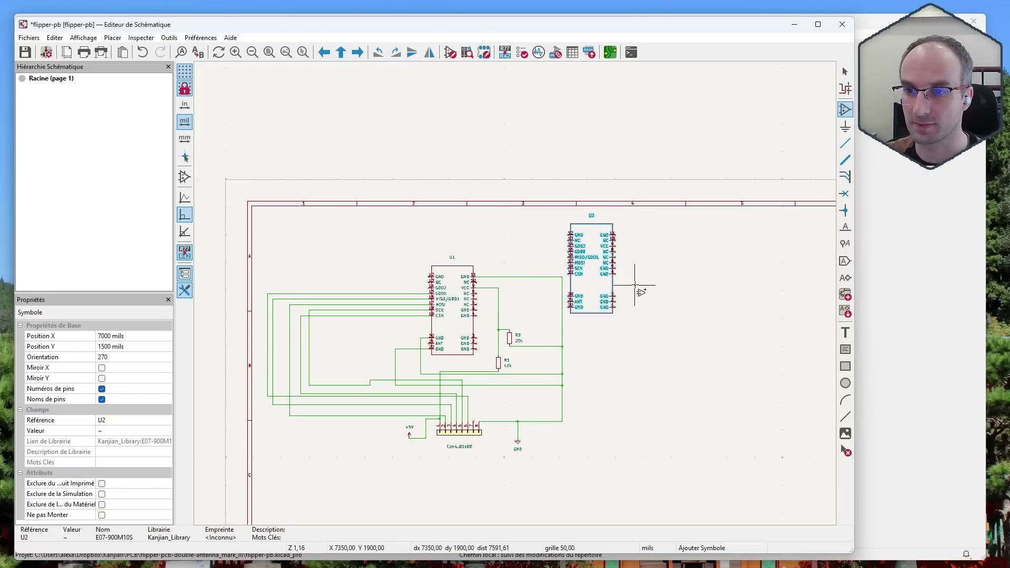
pyautogui.press('Escape')
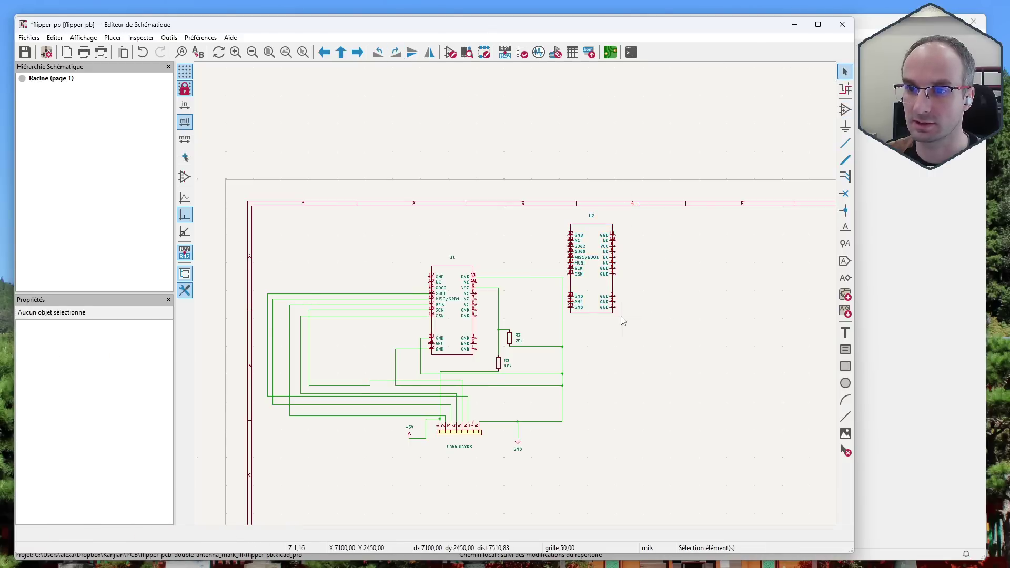
# Step: Inspect the pins of the extra E07-900M10S symbol U2 and delete it from the schematic
pyautogui.scroll(4, 622, 320)
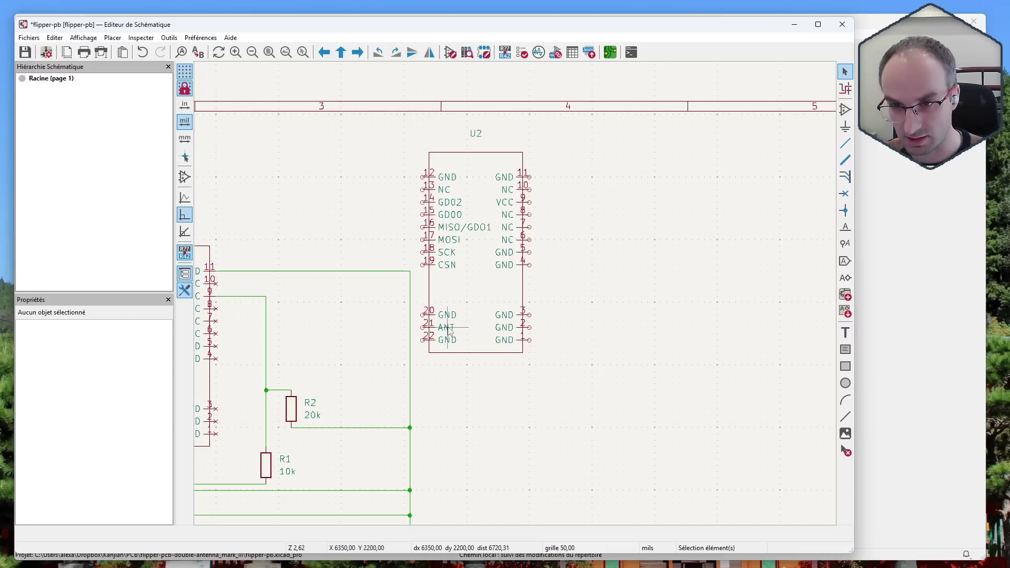
pyautogui.click(480, 190)
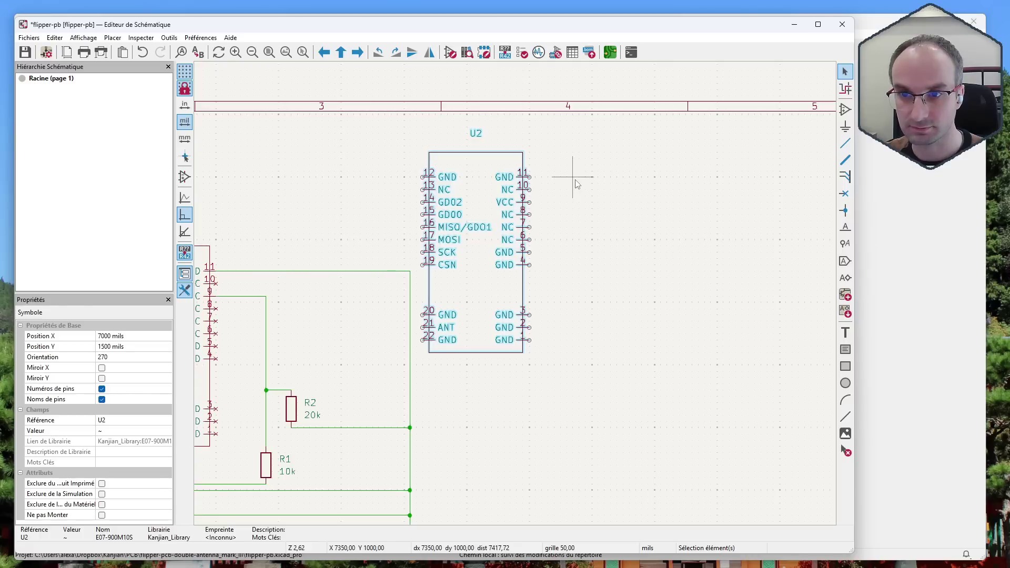
pyautogui.click(562, 187)
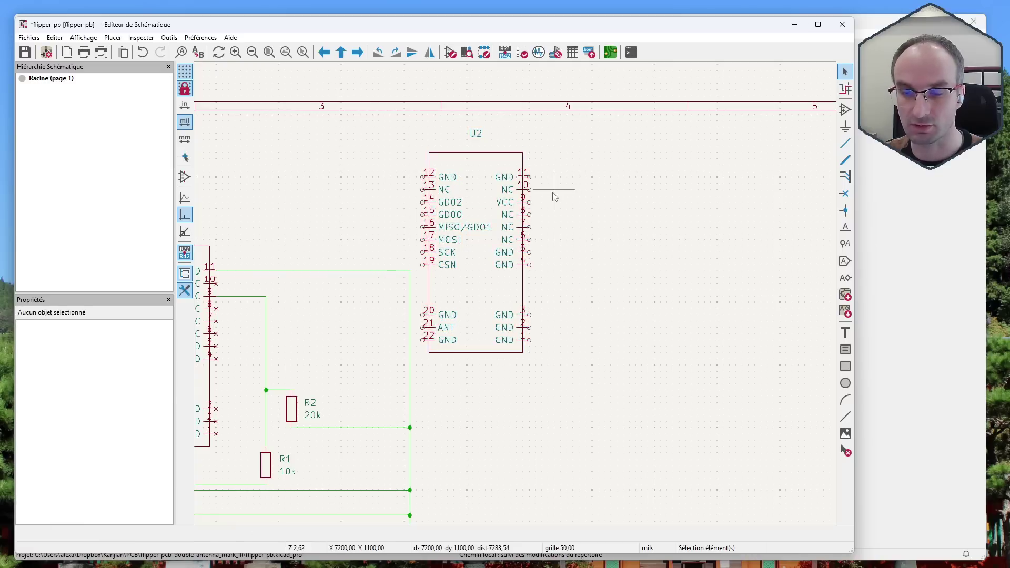
pyautogui.click(487, 183)
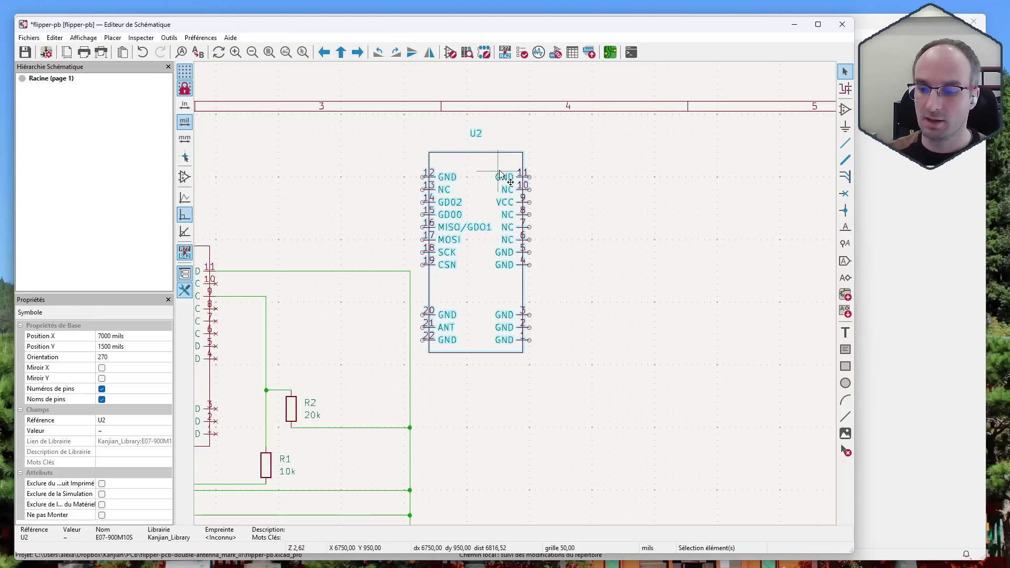
pyautogui.press('Delete')
# Step: Return to the U1 and connector wiring and search the symbol libraries for "conn_01x08"
pyautogui.moveTo(343, 254); pyautogui.dragTo(698, 122, button='middle')
pyautogui.scroll(-2, 472, 318)
pyautogui.moveTo(448, 451); pyautogui.dragTo(455, 358, button='middle')
pyautogui.scroll(2, 470, 289)
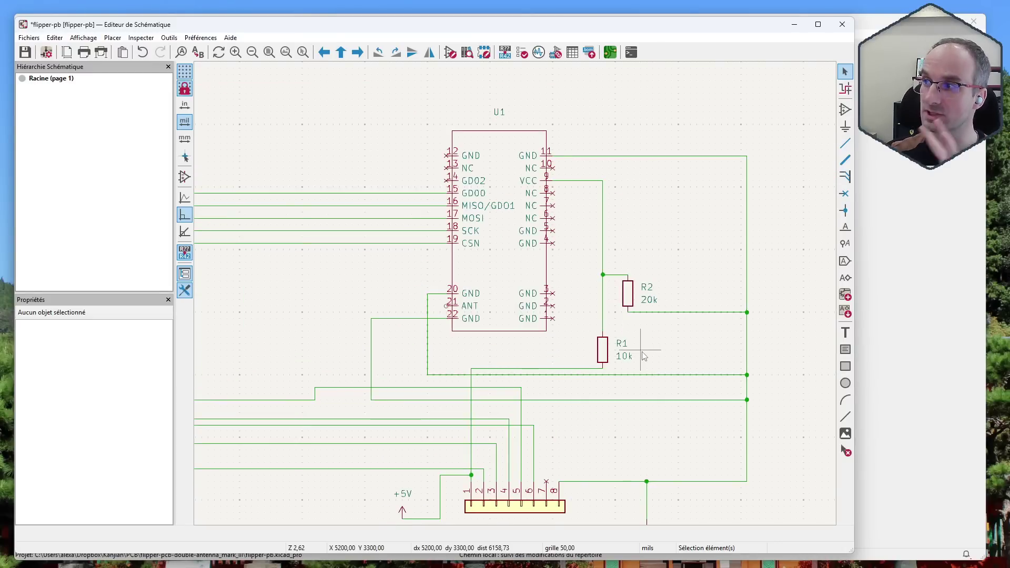
pyautogui.moveTo(649, 445); pyautogui.dragTo(647, 408, button='middle')
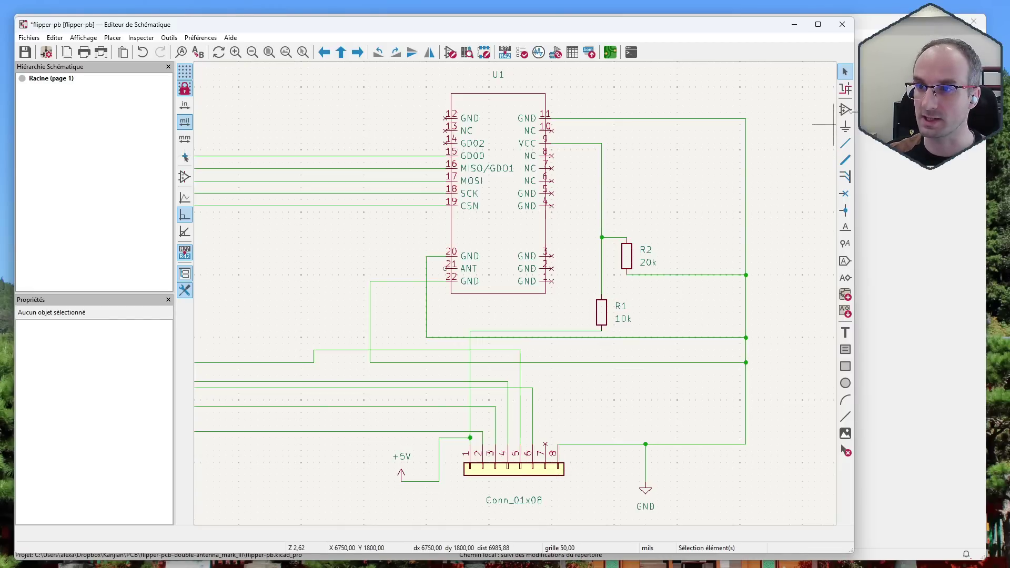
pyautogui.click(844, 109)
pyautogui.click(787, 201)
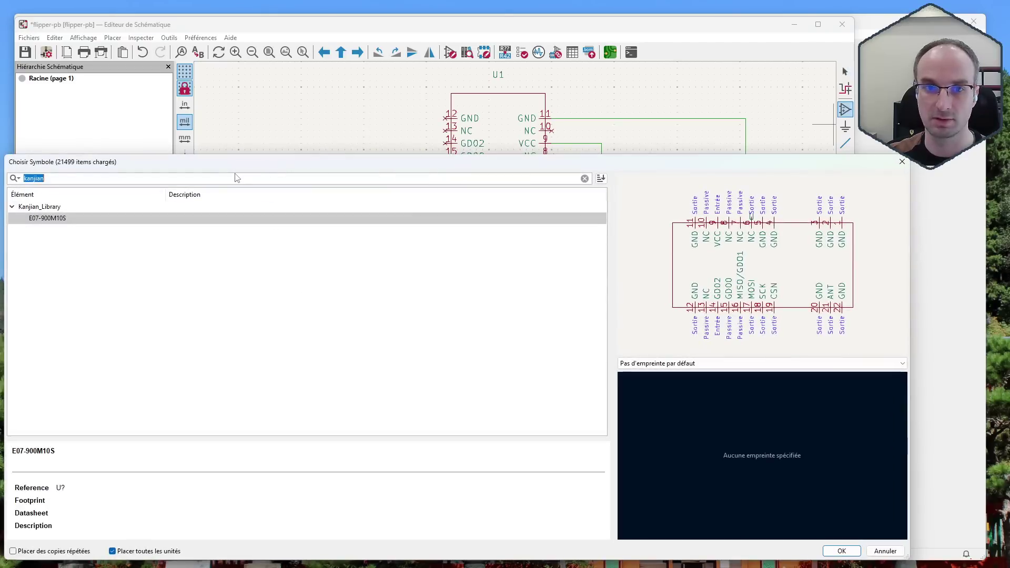
pyautogui.write('con')
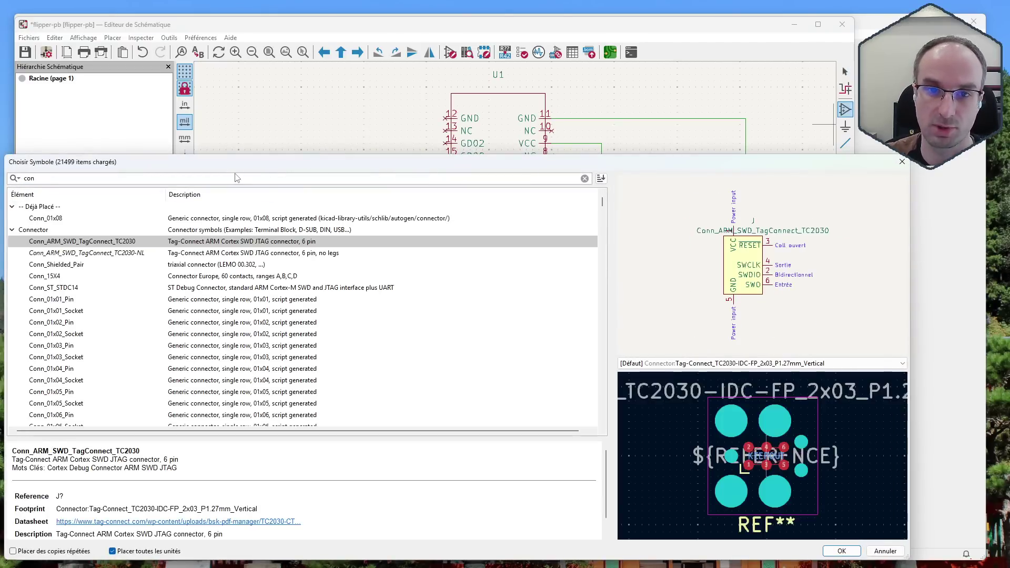
pyautogui.write('n')
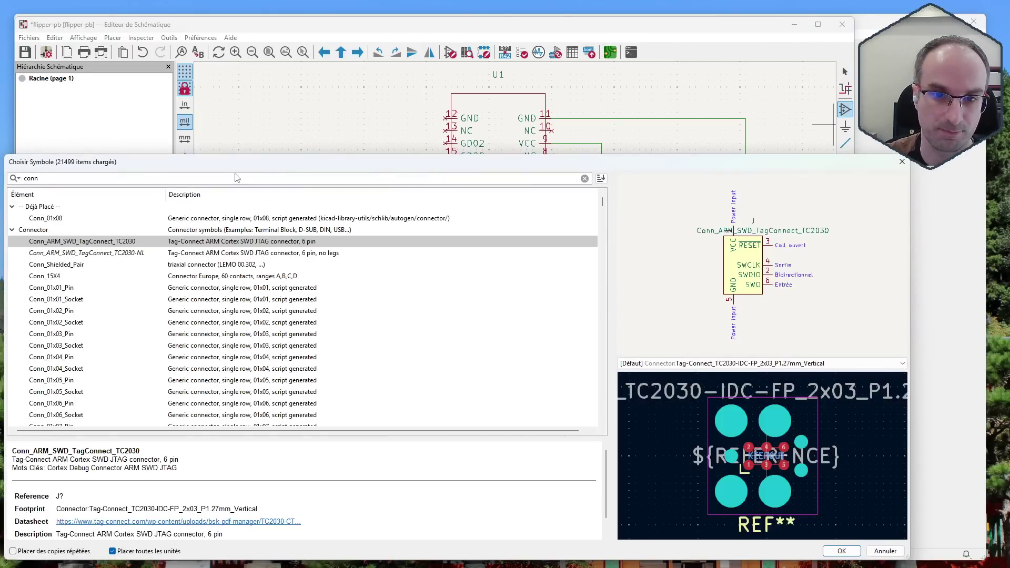
pyautogui.write('_01')
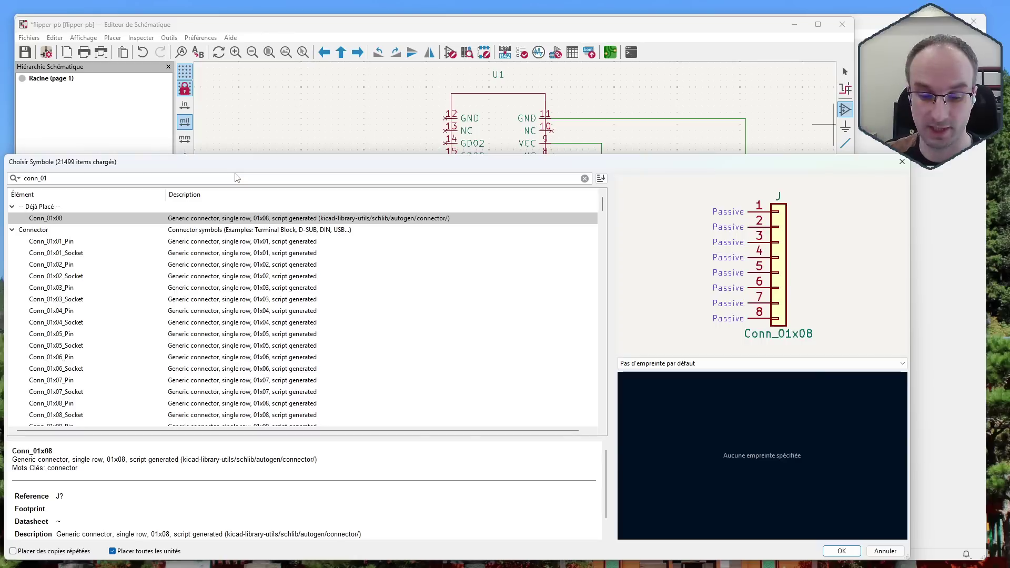
pyautogui.write('x08')
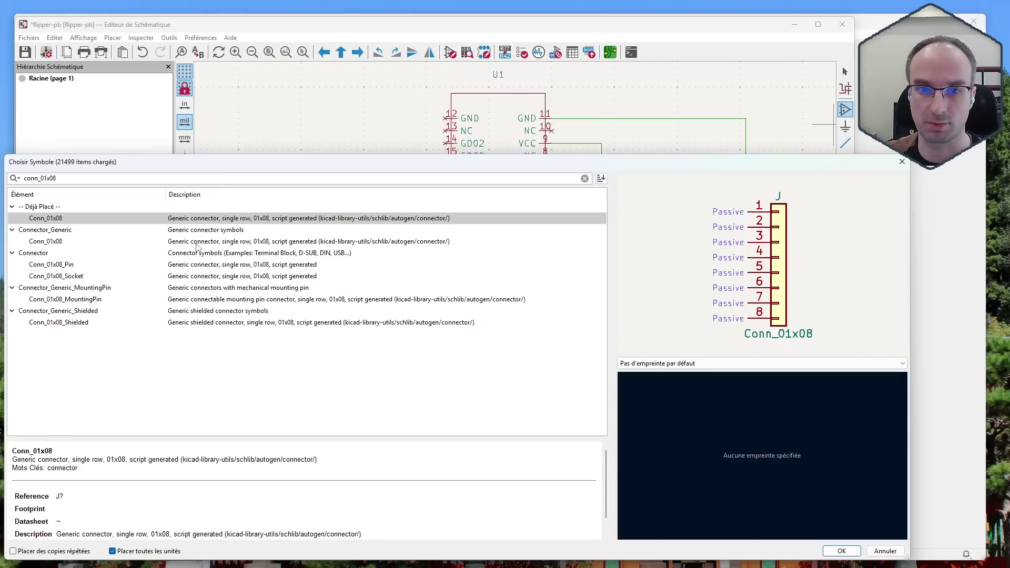
# Step: Place a trial Conn_01x08 from Connector_Generic above resistor R2 and delete it
pyautogui.click(197, 241)
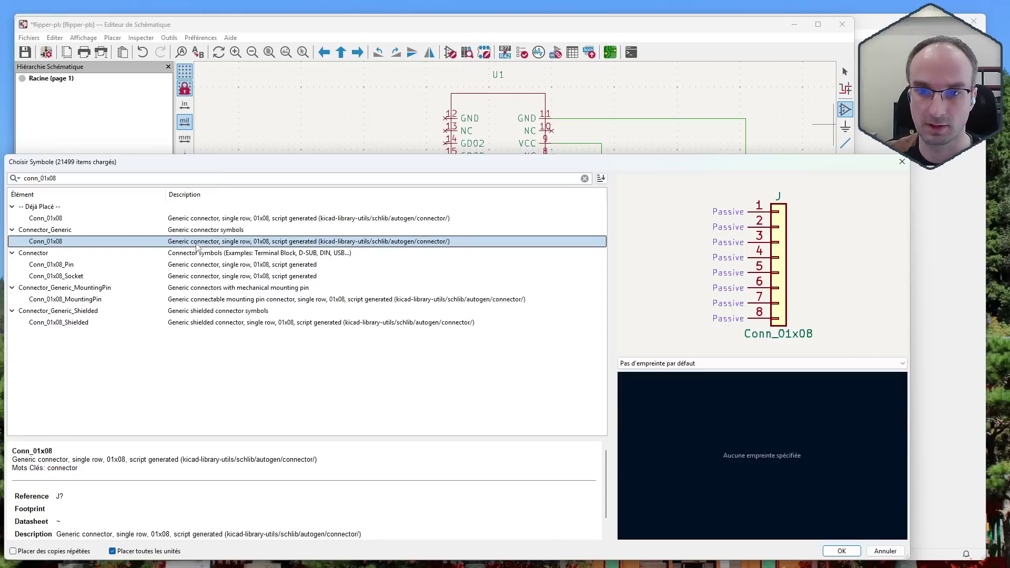
pyautogui.doubleClick(197, 242)
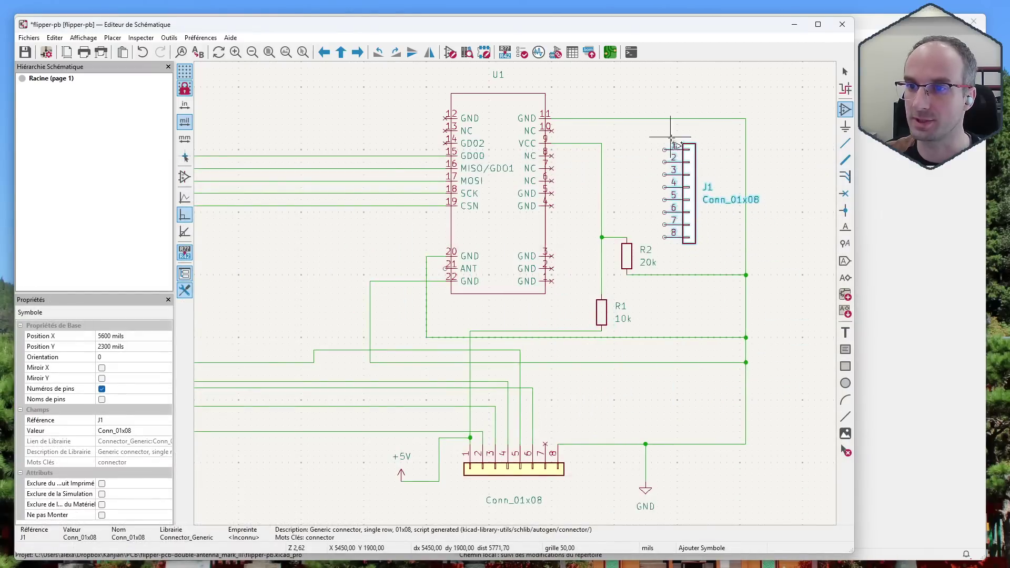
pyautogui.click(671, 142)
pyautogui.click(844, 72)
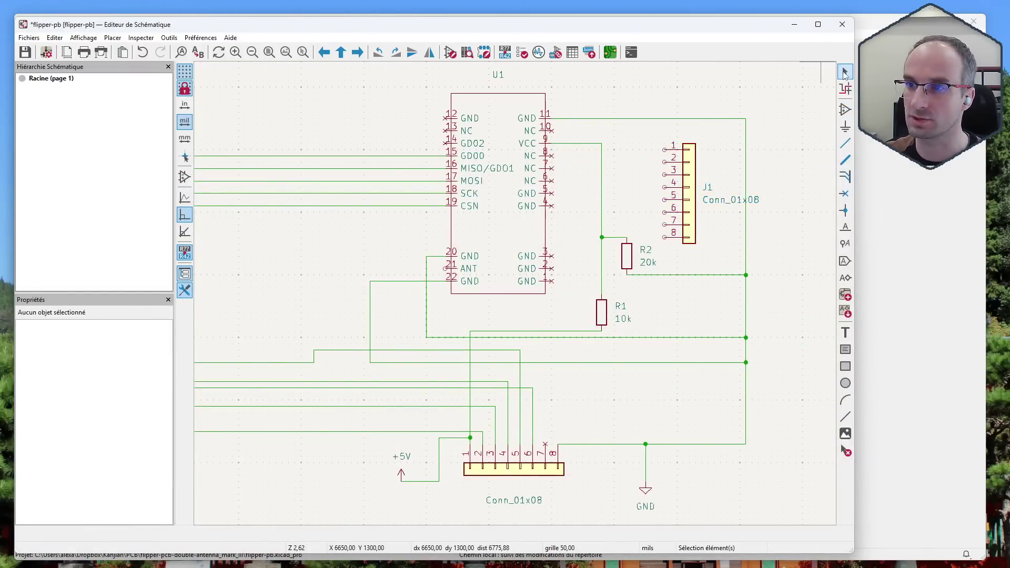
pyautogui.click(696, 171)
pyautogui.press('Delete')
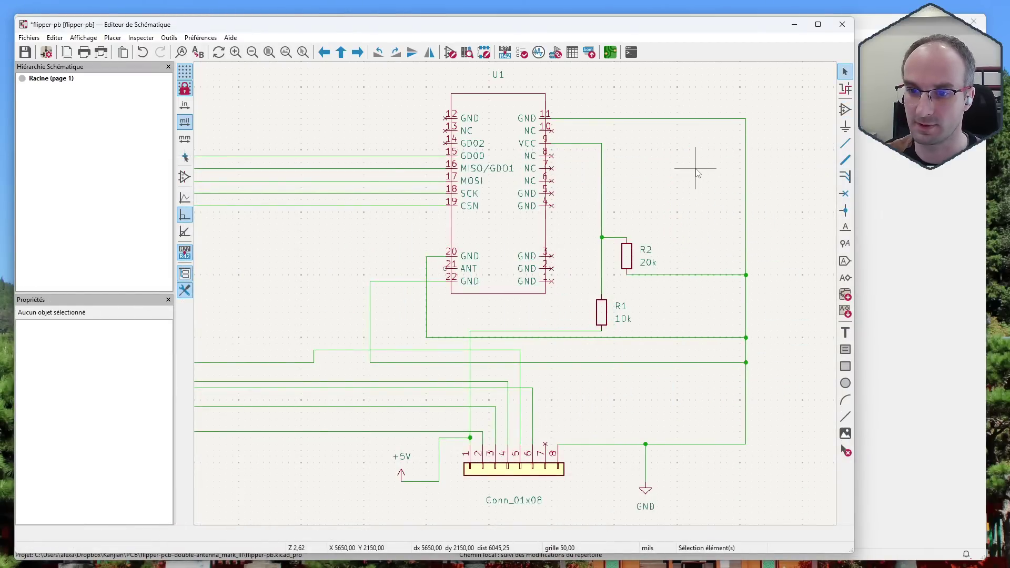
# Step: Open the wired eight-pin connector's symbol for editing from its properties and examine the electrical type of pin 1
pyautogui.doubleClick(514, 468)
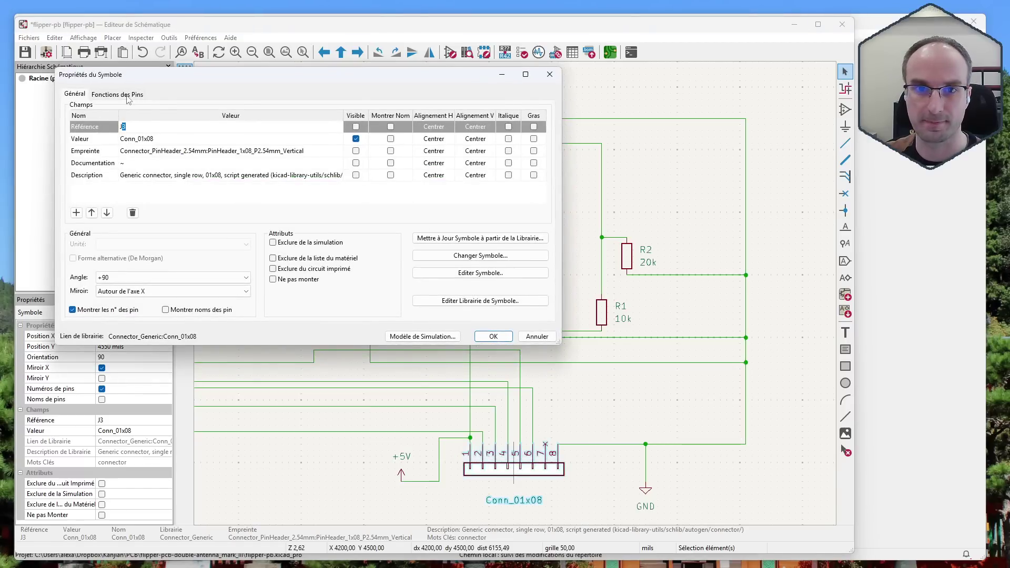
pyautogui.click(460, 274)
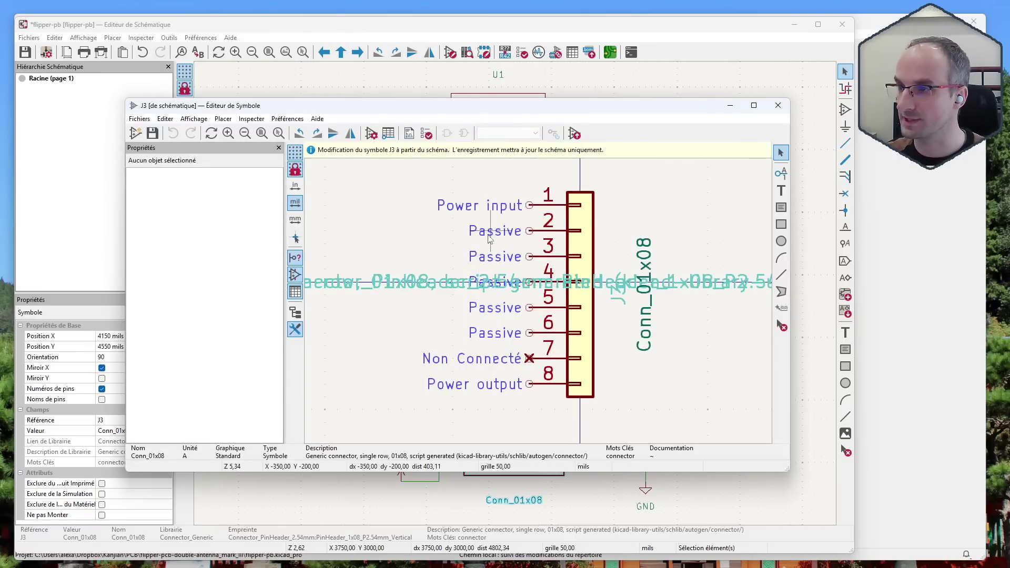
pyautogui.click(511, 207)
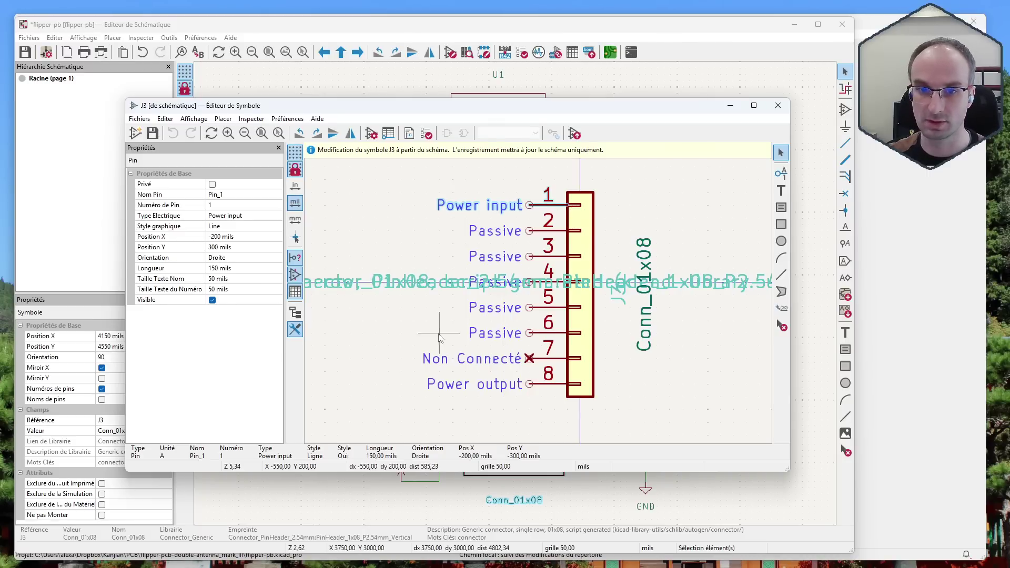
# Step: Review the electrical types available for pin 1 of connector symbol J3
pyautogui.click(231, 216)
pyautogui.click(231, 216)
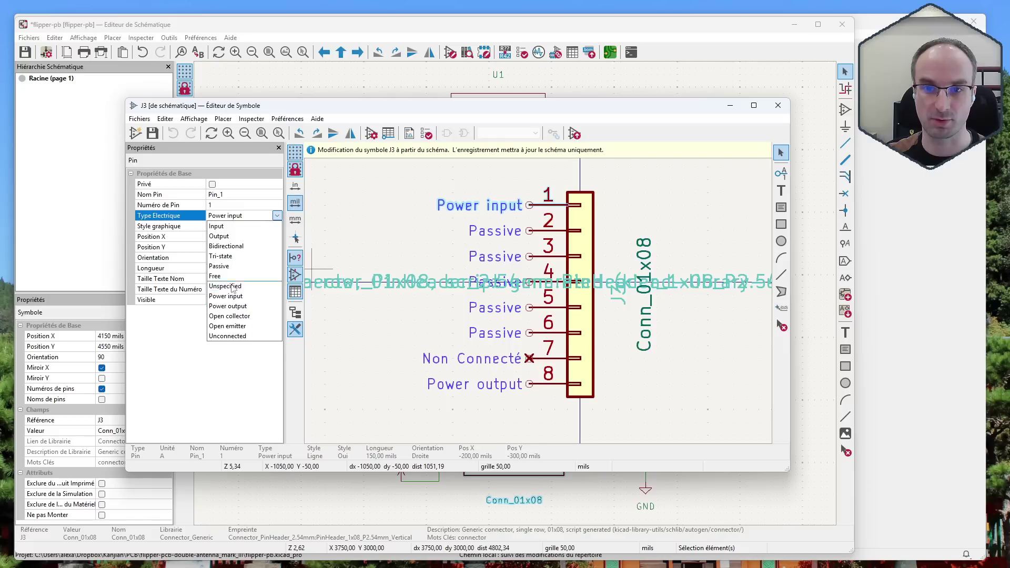
pyautogui.click(249, 219)
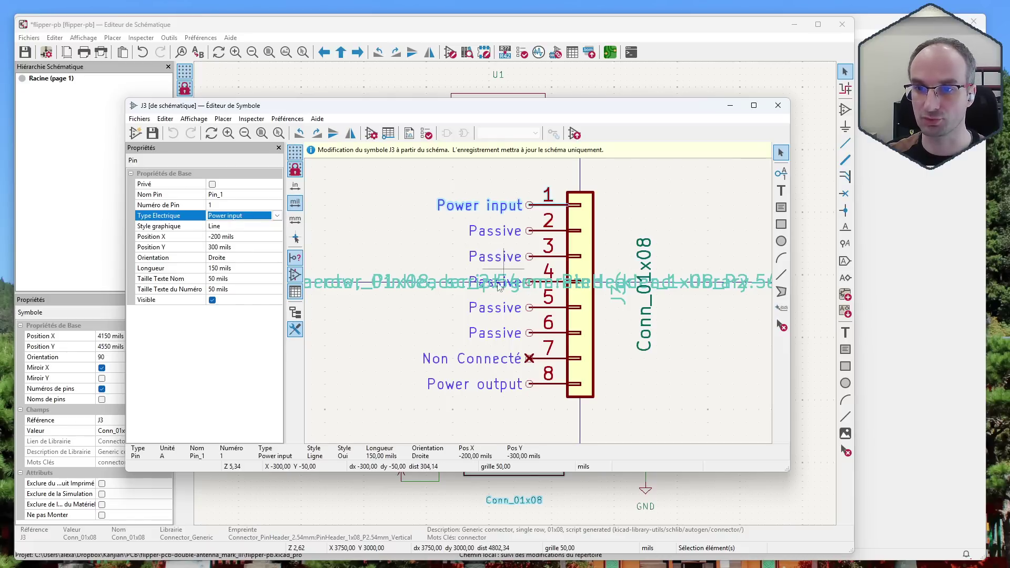
# Step: Set the electrical type of pin 7 on connector symbol J3 to Non Connecté in its pin properties
pyautogui.doubleClick(496, 364)
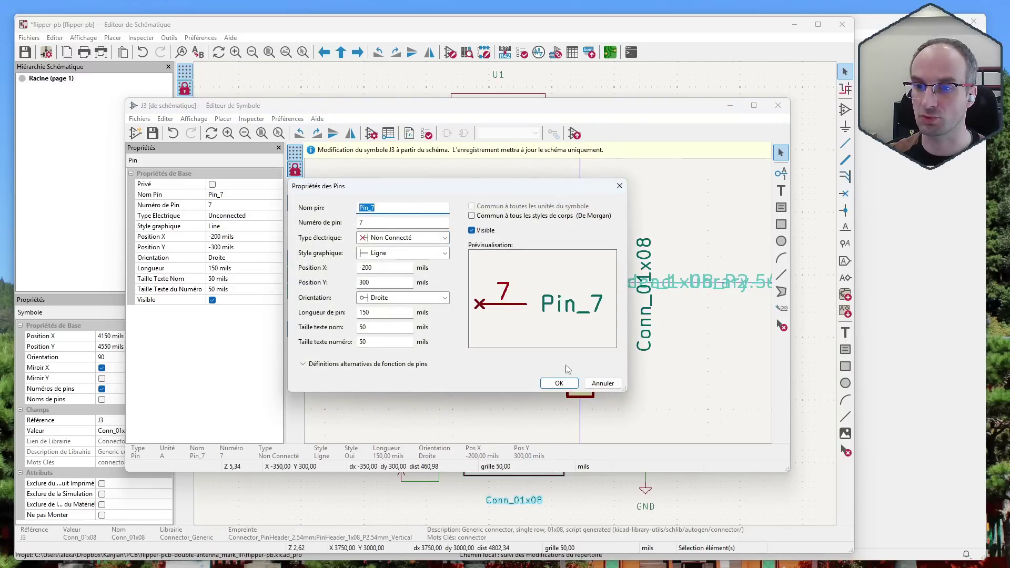
pyautogui.click(445, 238)
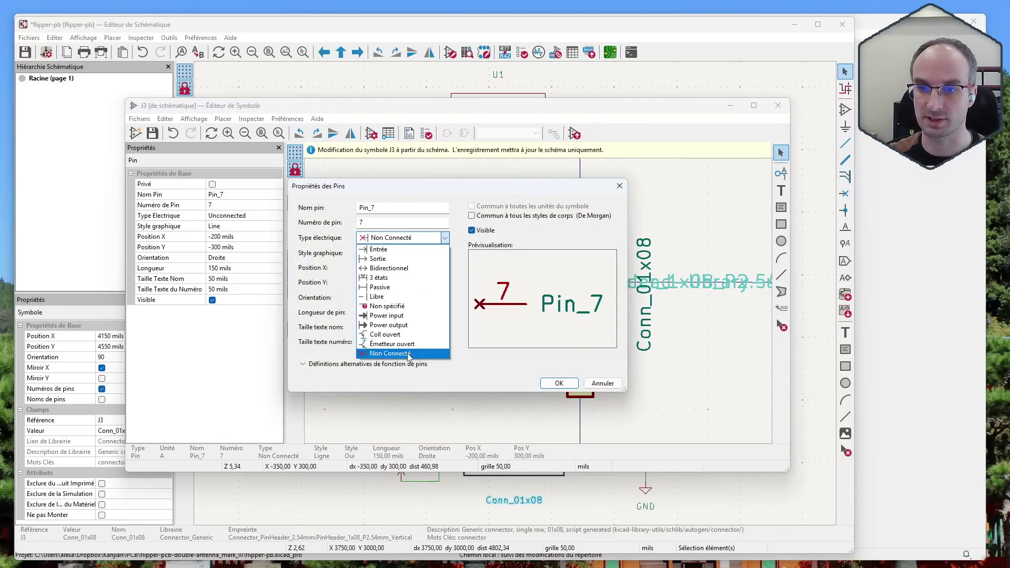
pyautogui.click(390, 353)
pyautogui.click(559, 382)
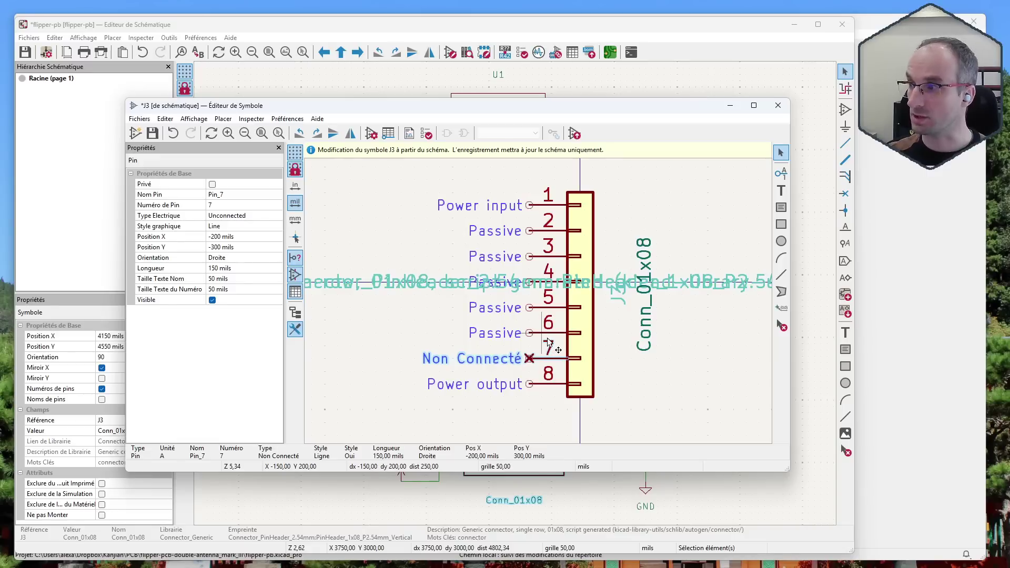
# Step: Inspect pin 8 of connector symbol J3 and close the symbol editor, discarding the changes
pyautogui.click(451, 335)
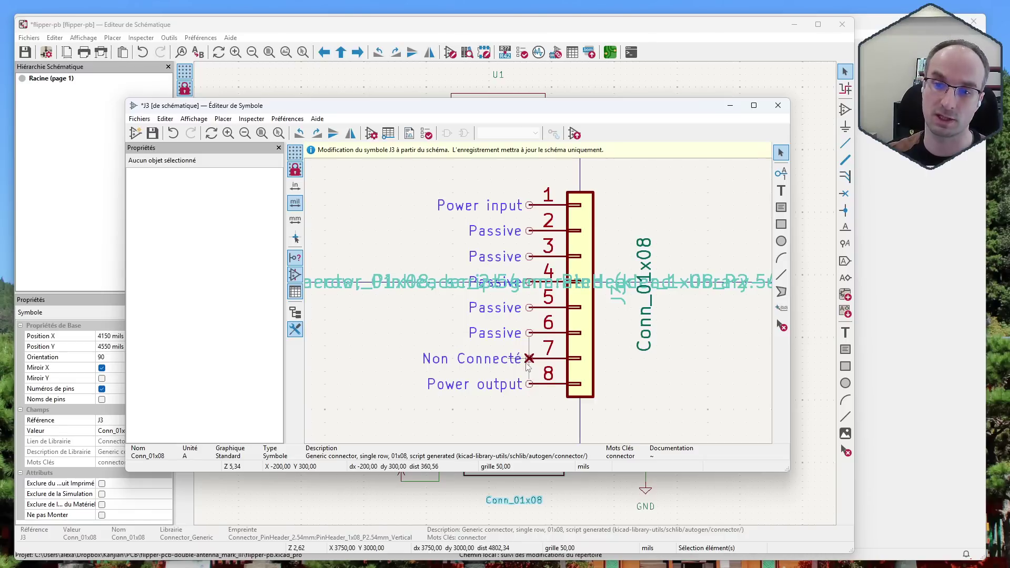
pyautogui.click(498, 388)
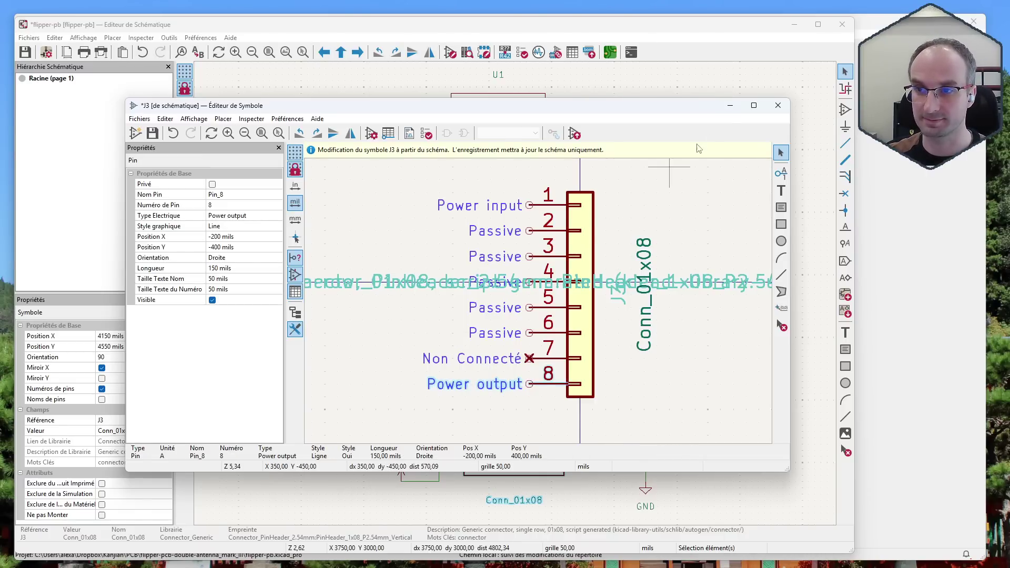
pyautogui.click(776, 106)
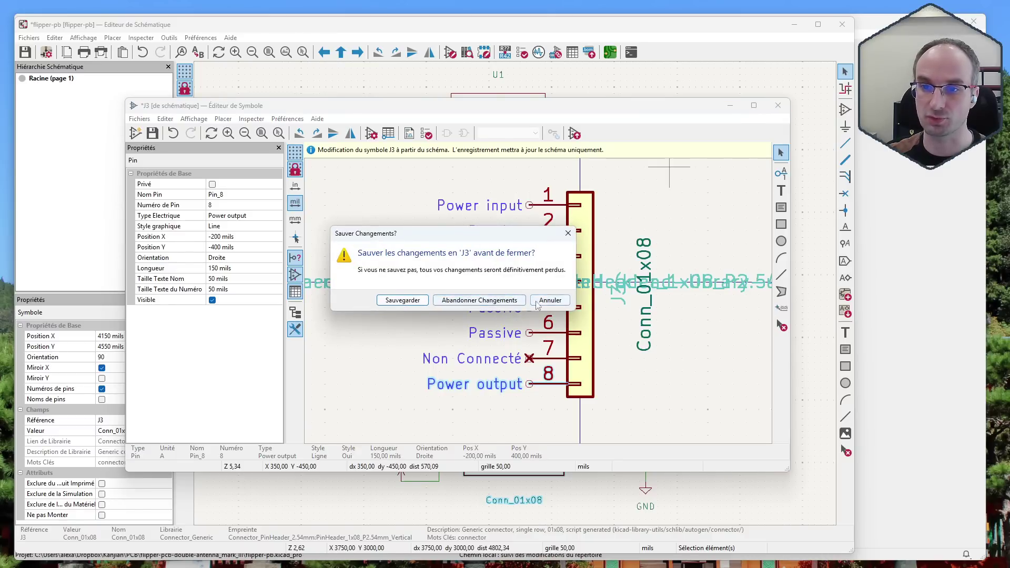
pyautogui.click(479, 301)
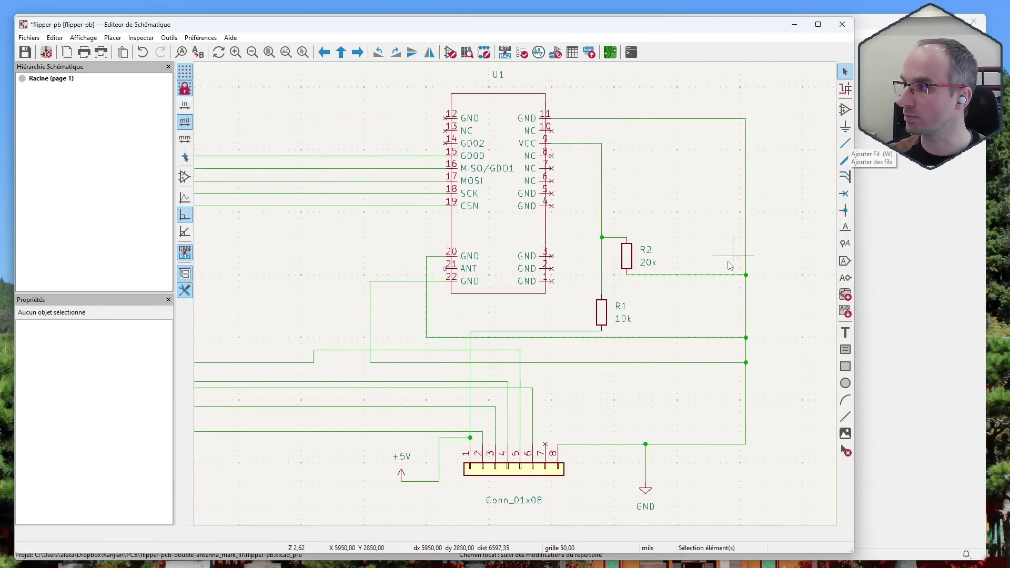
# Step: Examine the reference and value fields in resistor R1's properties and leave without applying changes
pyautogui.doubleClick(609, 313)
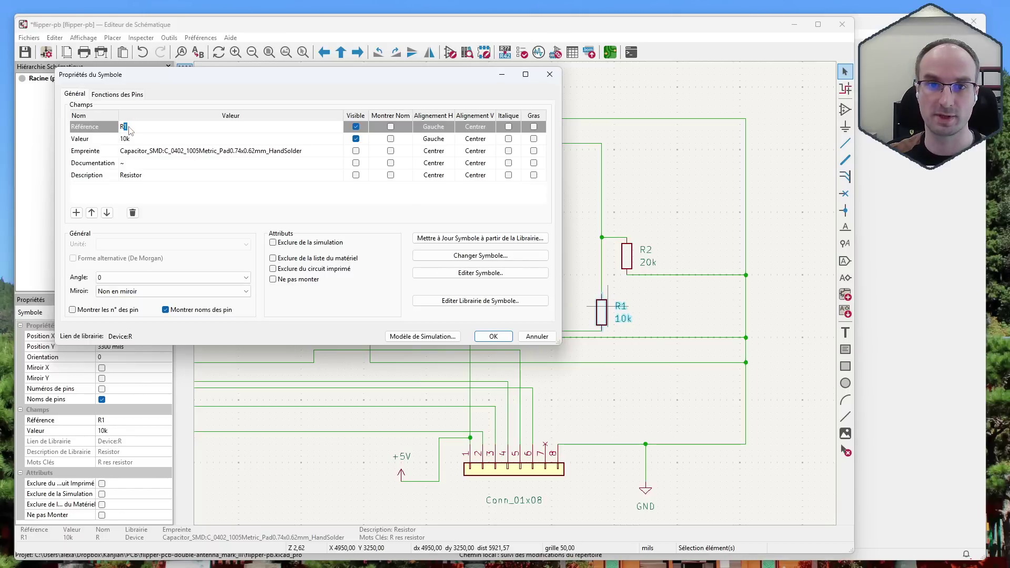
pyautogui.click(141, 138)
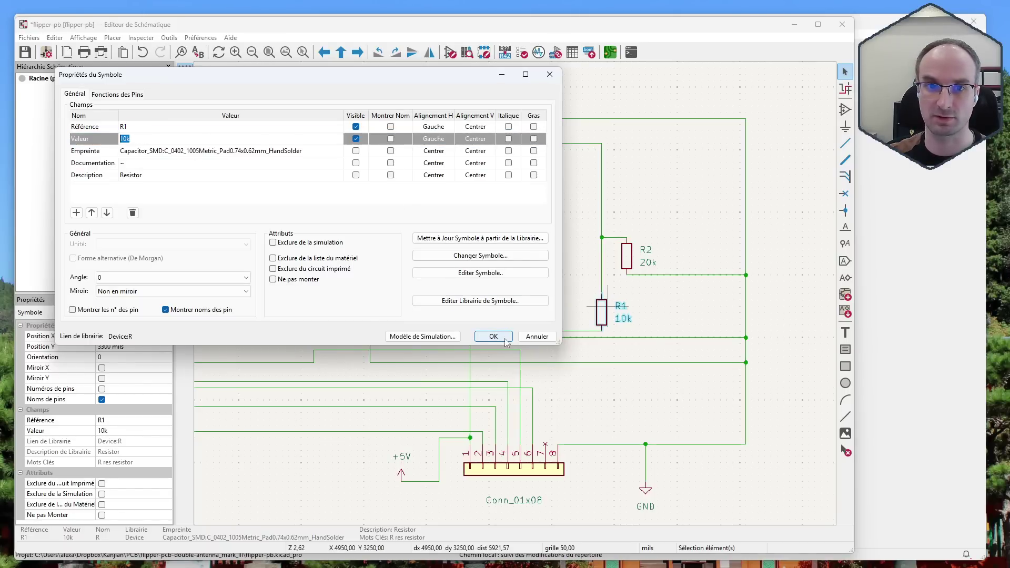
pyautogui.click(536, 336)
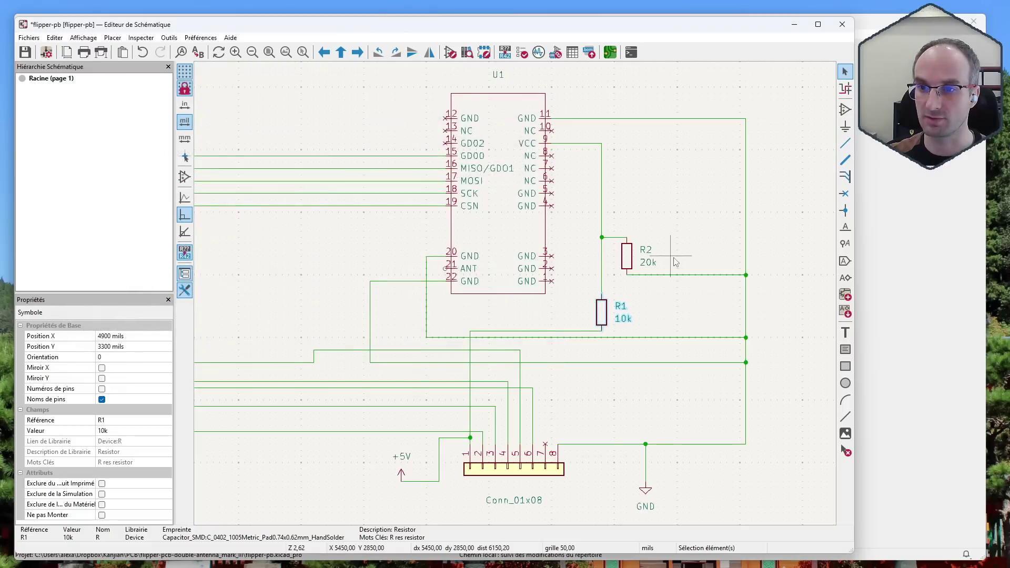
pyautogui.press('Escape')
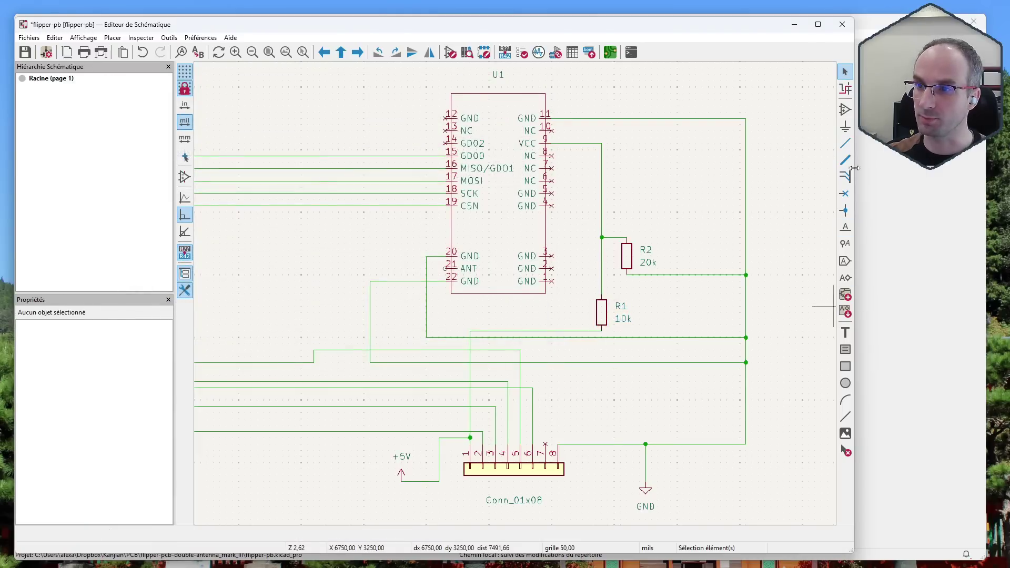
# Step: Draw a trial wire from U1's ANT pin 21 around to GND pin 20 and undo it
pyautogui.click(843, 149)
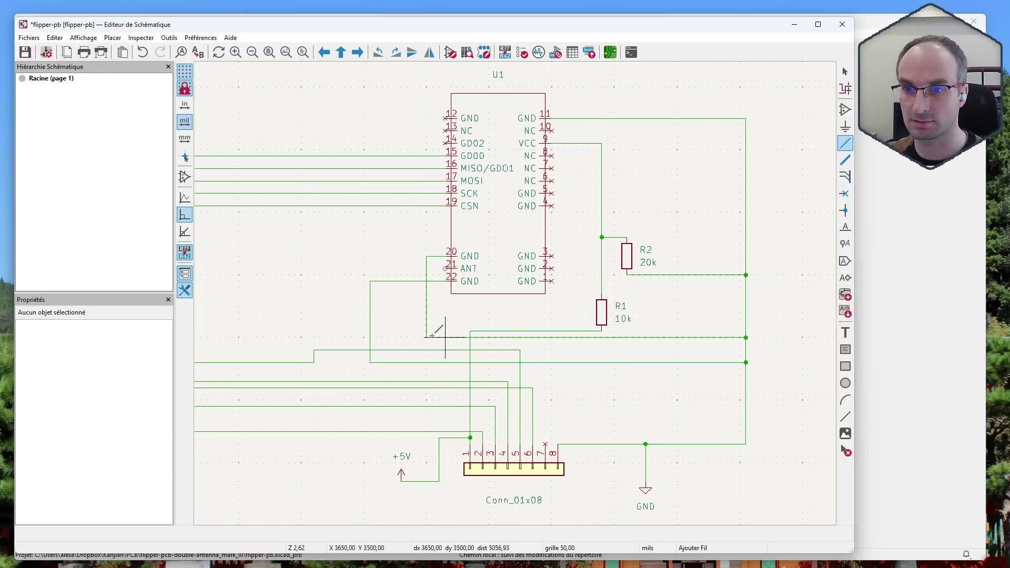
pyautogui.click(444, 269)
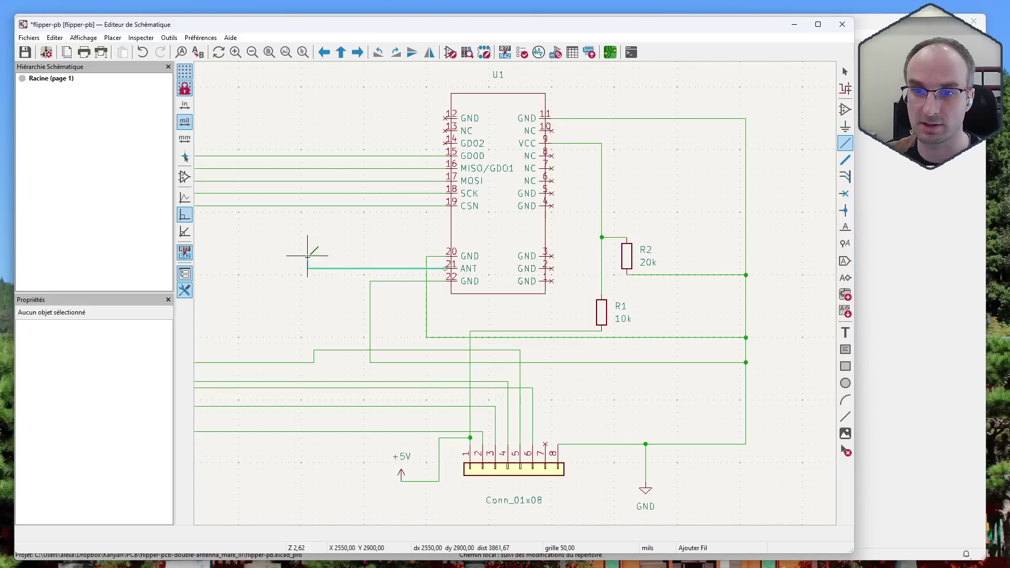
pyautogui.click(308, 244)
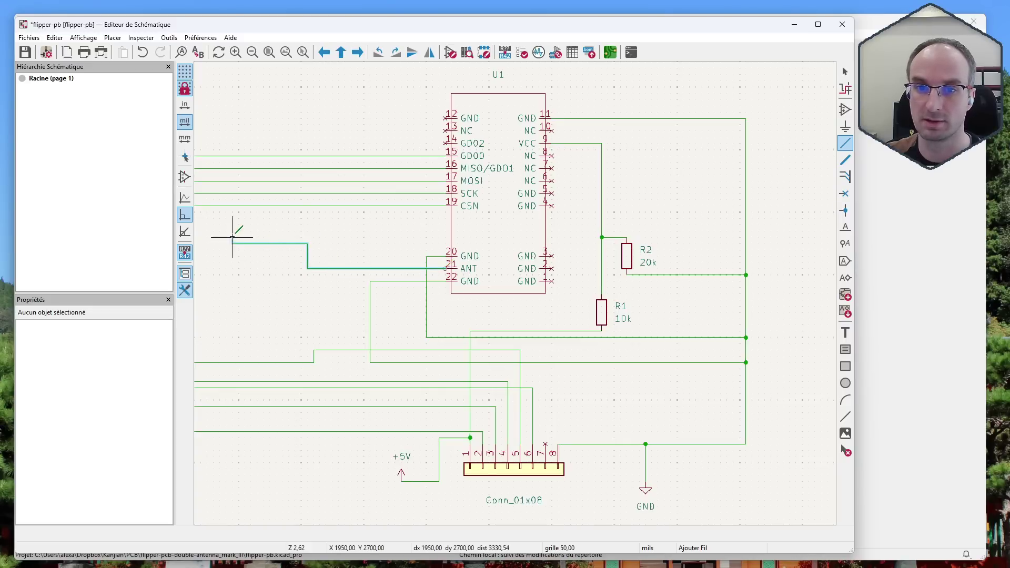
pyautogui.press('Escape')
pyautogui.click(445, 268)
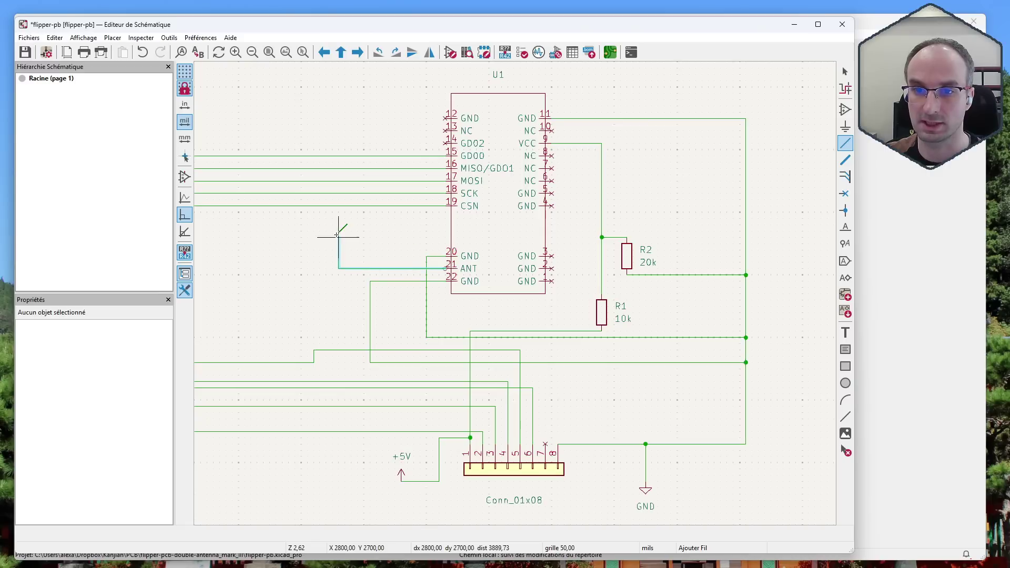
pyautogui.click(333, 237)
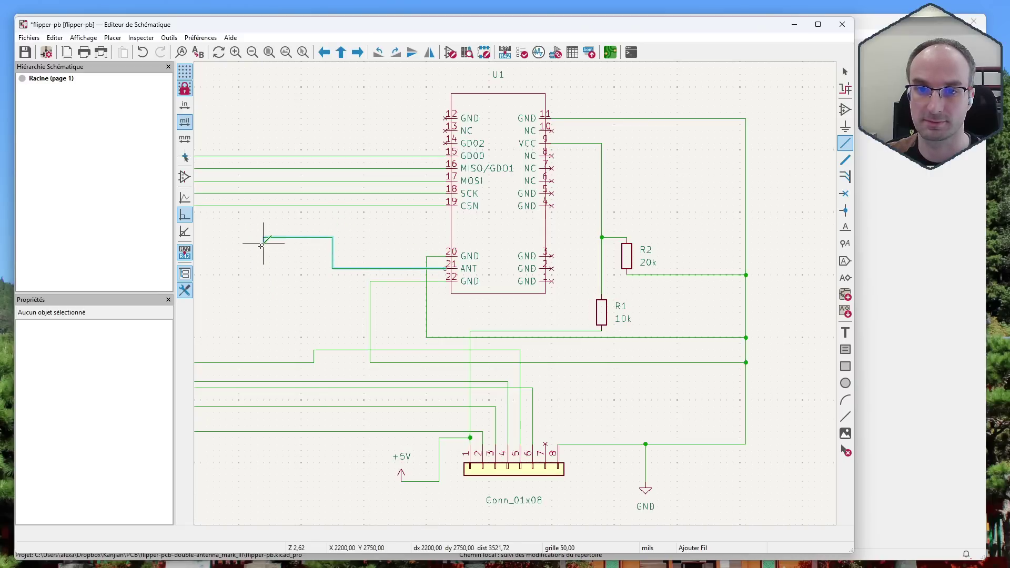
pyautogui.click(446, 256)
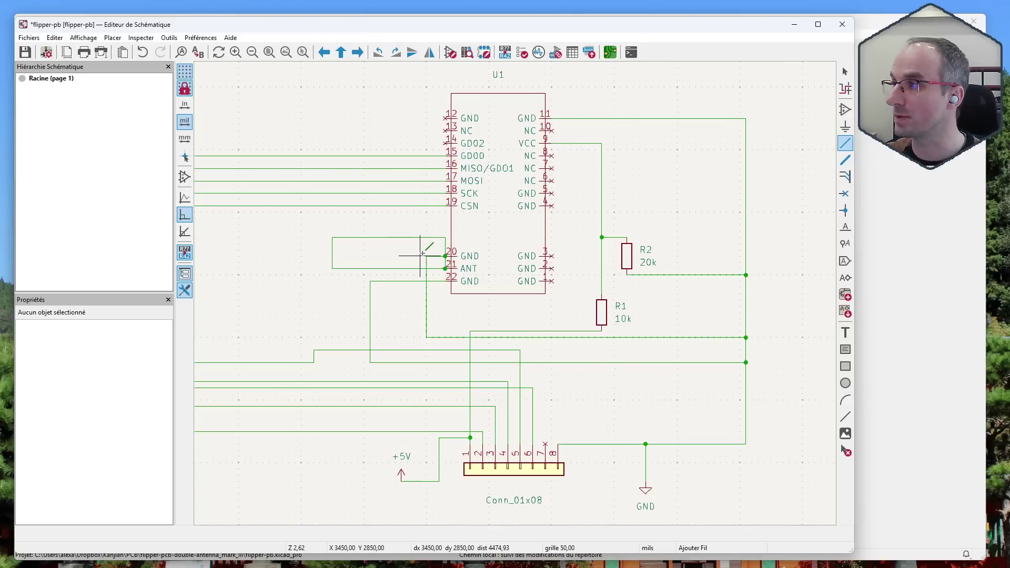
pyautogui.hotkey('ctrl', 'z')
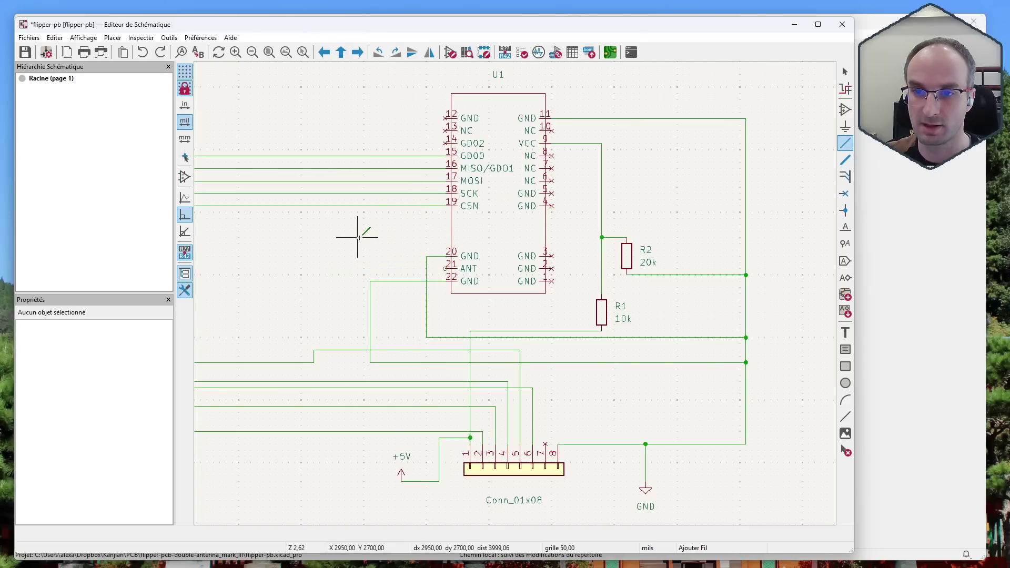
pyautogui.moveTo(394, 299); pyautogui.dragTo(528, 301, button='middle')
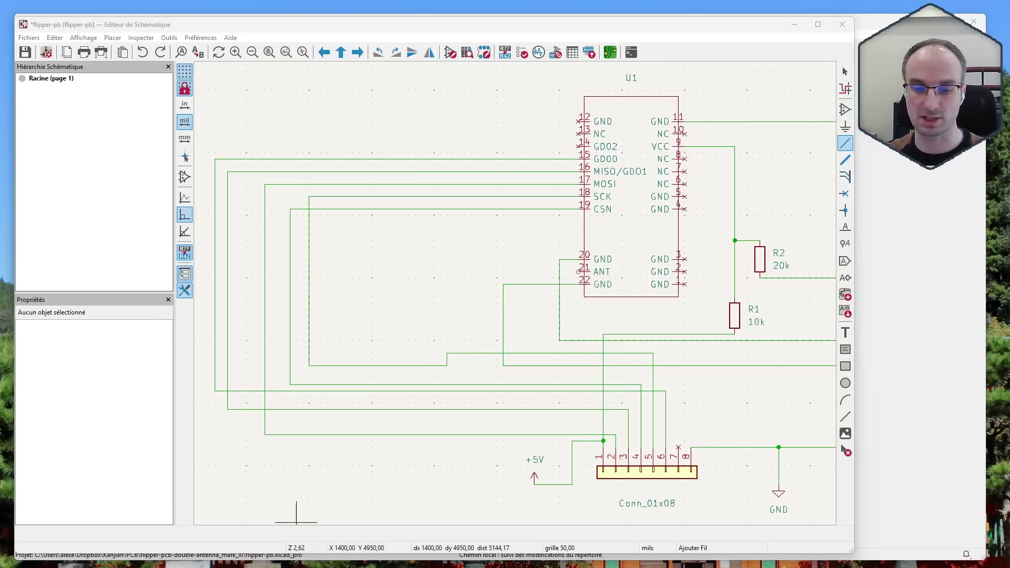
pyautogui.moveTo(578, 566)
pyautogui.mouseDown()
pyautogui.moveTo(326, 141)
pyautogui.moveTo(313, 53)
pyautogui.moveTo(638, 379)
pyautogui.moveTo(566, 526)
pyautogui.moveTo(567, 567)
pyautogui.mouseUp()
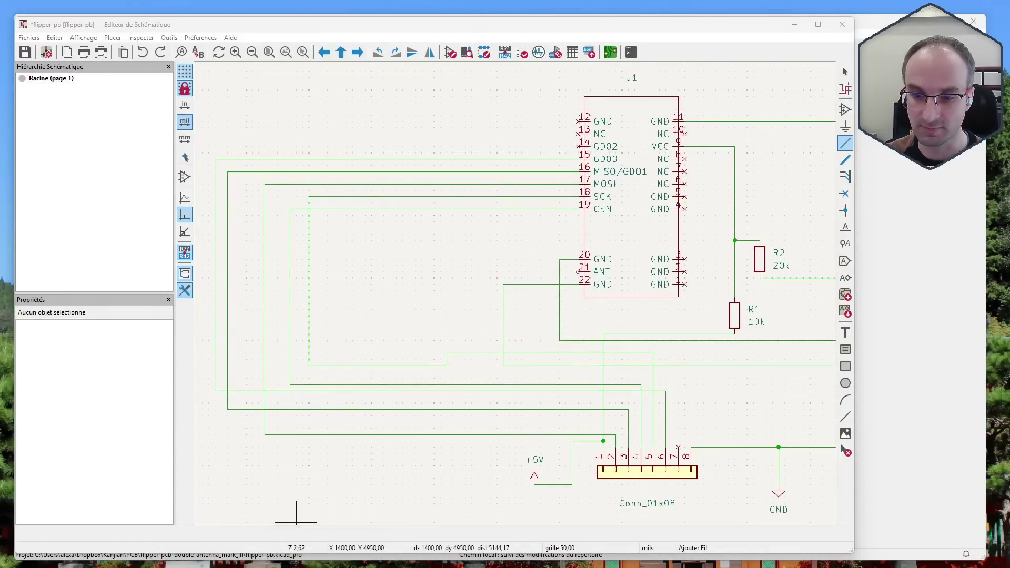
# Step: Switch to the web browser showing shop.kanjian.fr and look through the popular products on its home page
pyautogui.moveTo(409, 567); pyautogui.dragTo(409, 45)
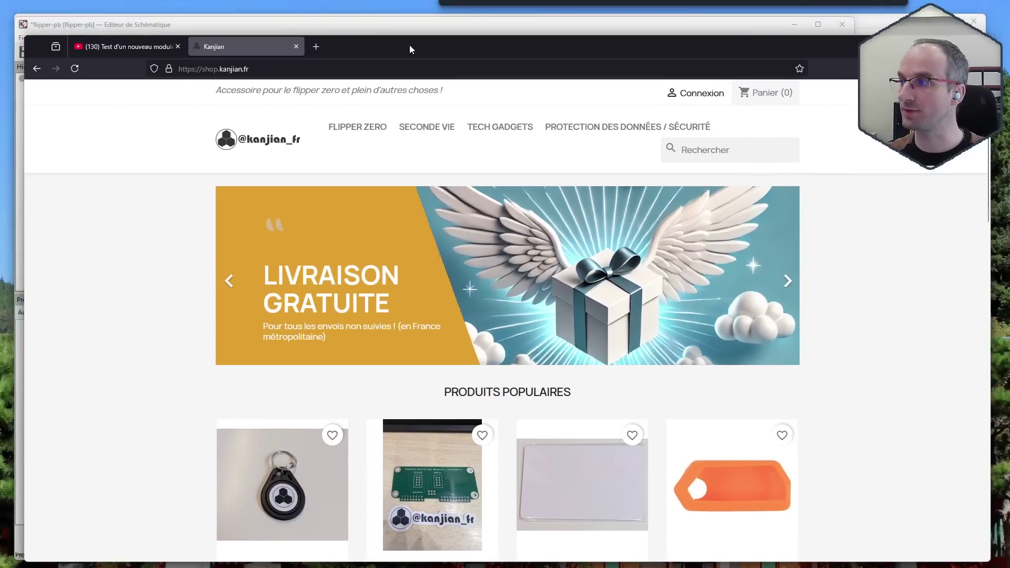
pyautogui.scroll(-6, 552, 166)
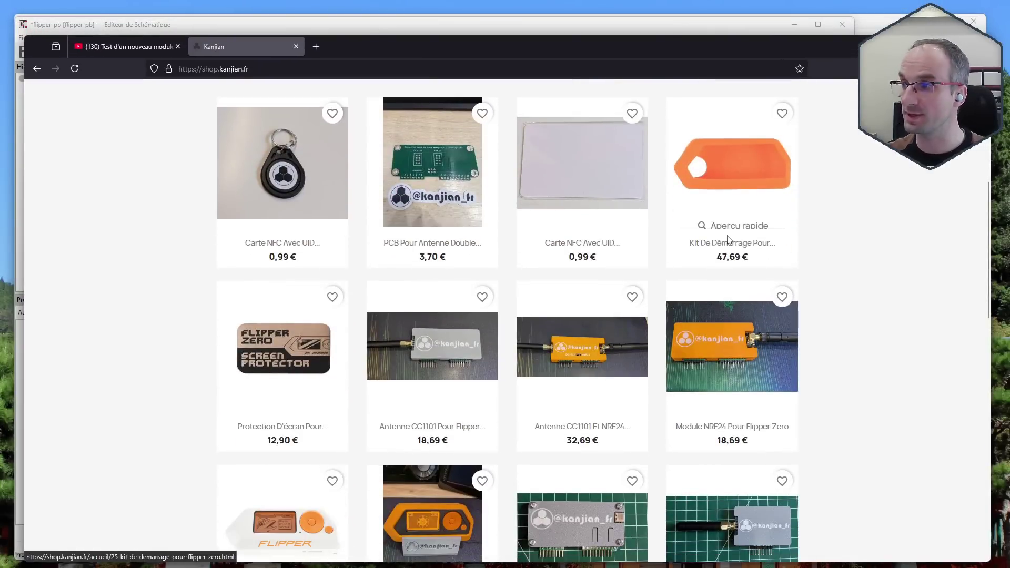
pyautogui.scroll(-1, 962, 215)
pyautogui.scroll(-9, 962, 214)
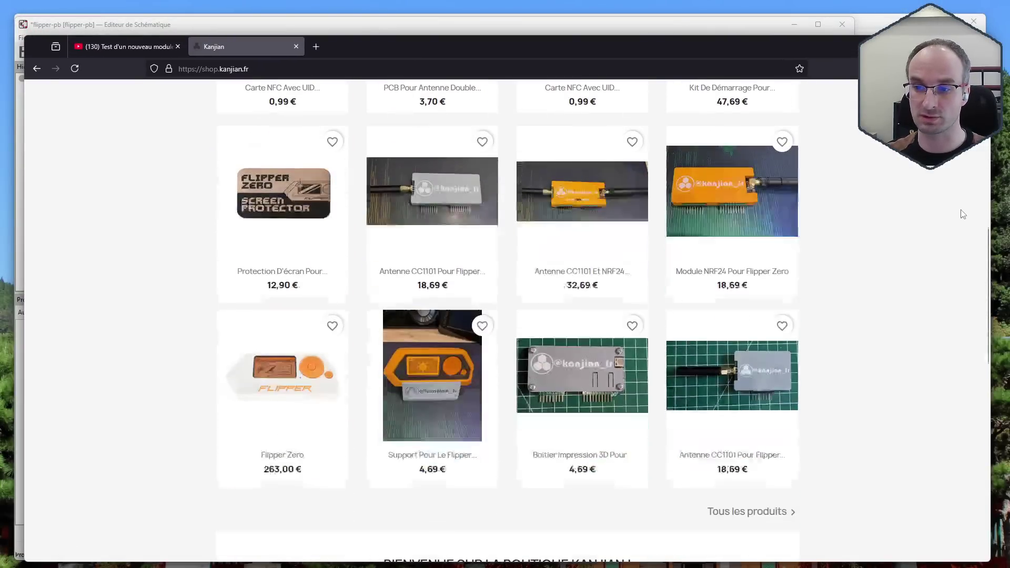
pyautogui.scroll(5, 961, 212)
pyautogui.scroll(9, 963, 210)
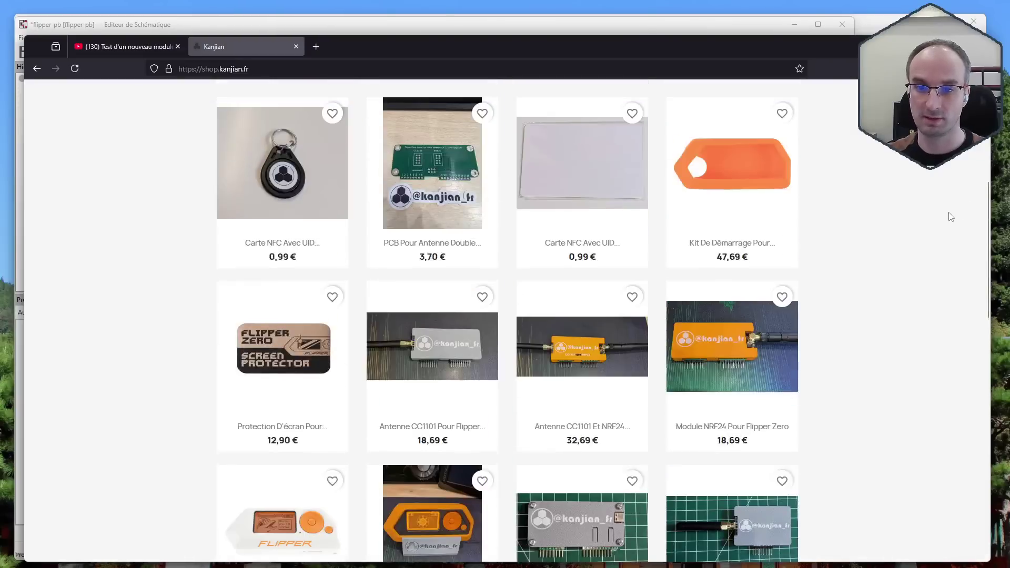
pyautogui.scroll(2, 972, 216)
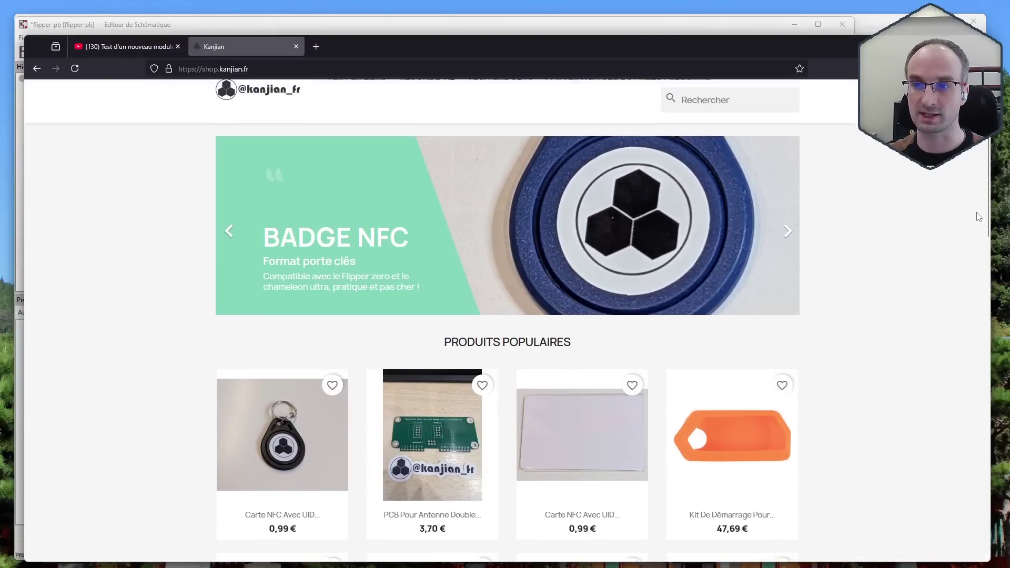